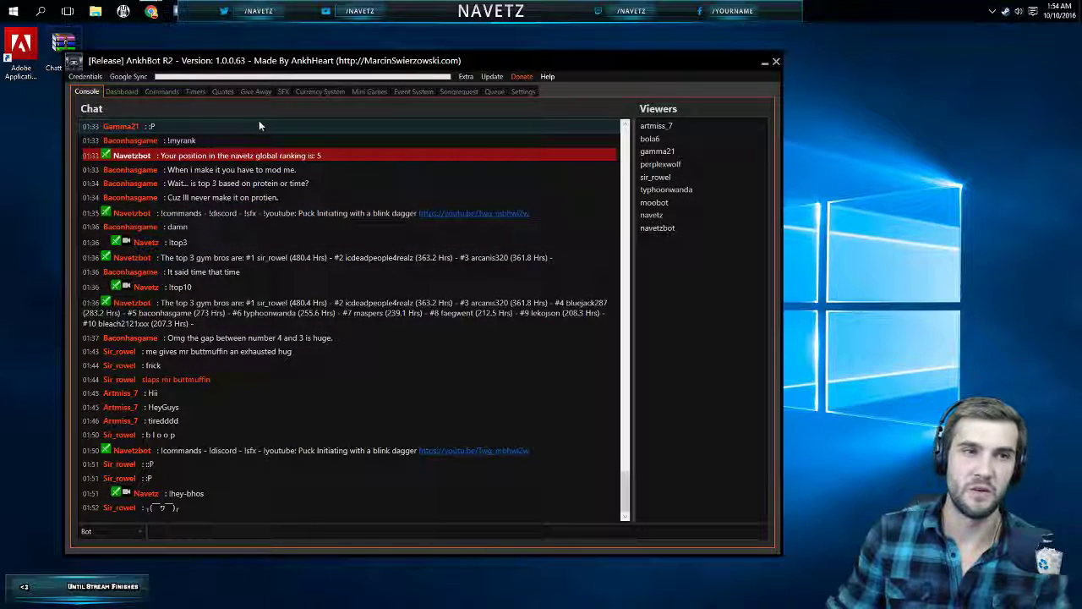
- Open and close the Credentials login options several times, then nudge the bot window slightly
click(91, 77)
click(95, 79)
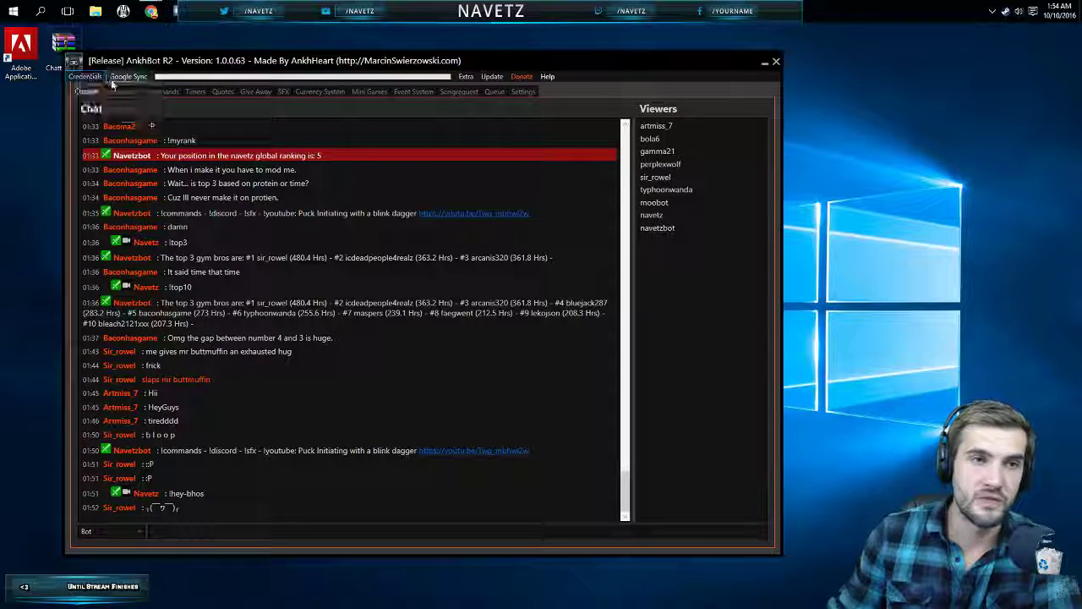
click(85, 77)
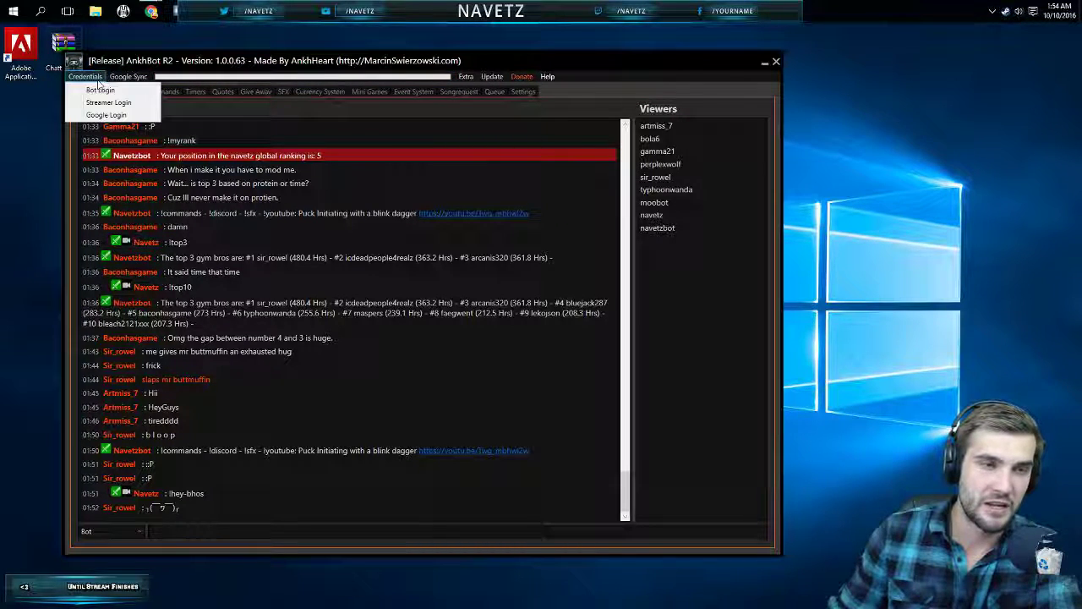
click(145, 91)
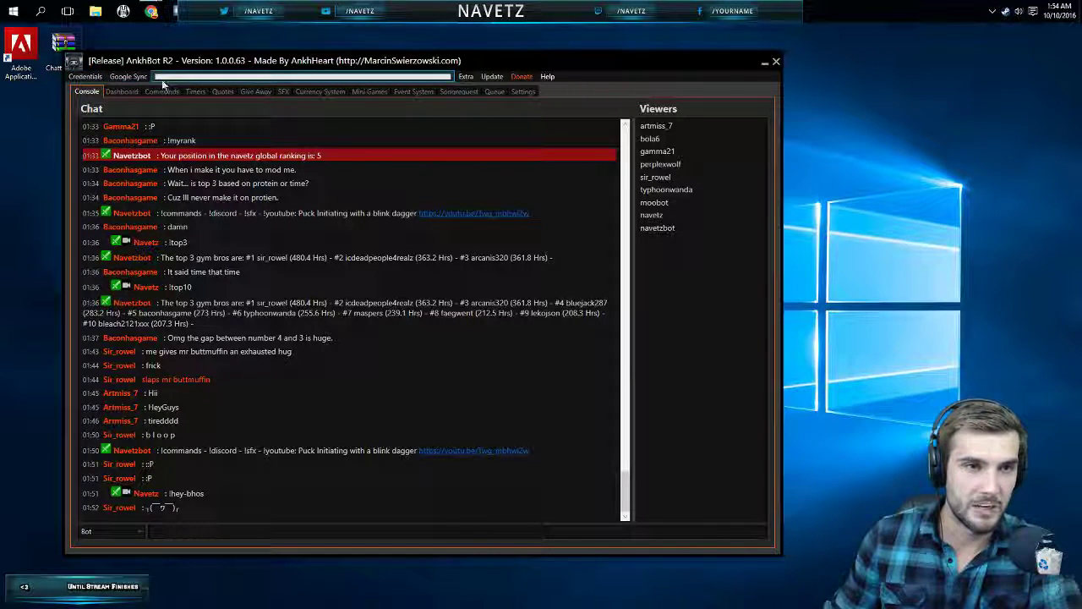
click(84, 76)
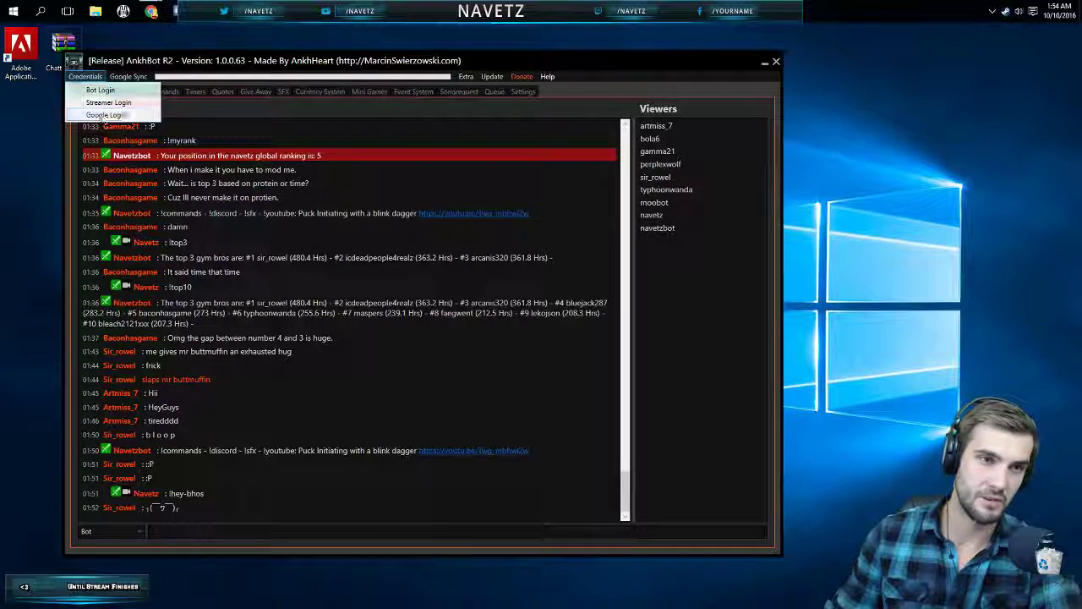
click(103, 115)
drag(178, 64, 179, 67)
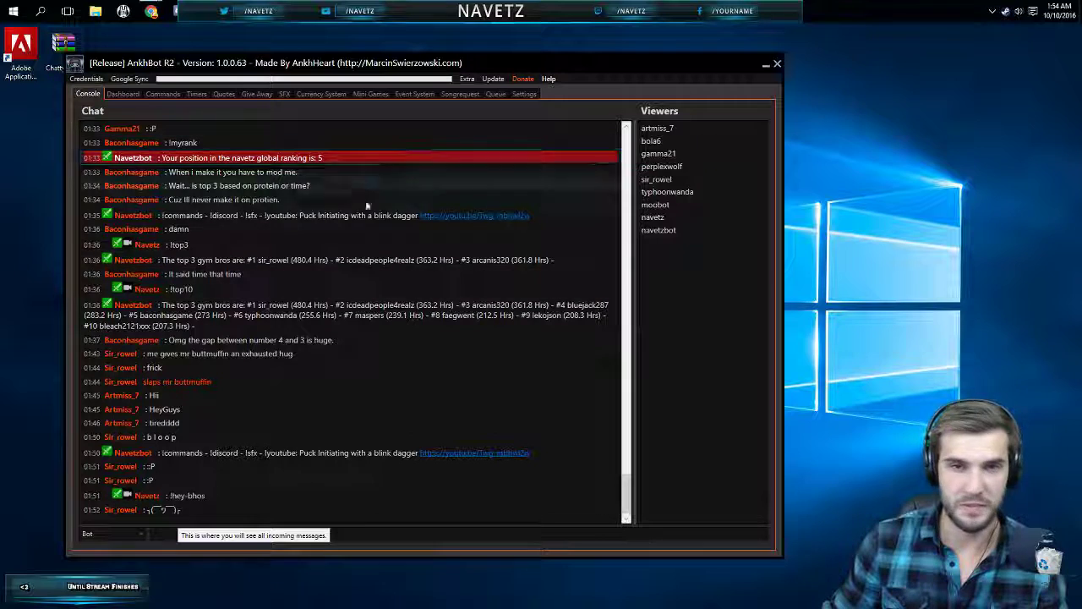
- Show the Dashboard and scroll through its title, commercial, hosting and follower panels
click(119, 93)
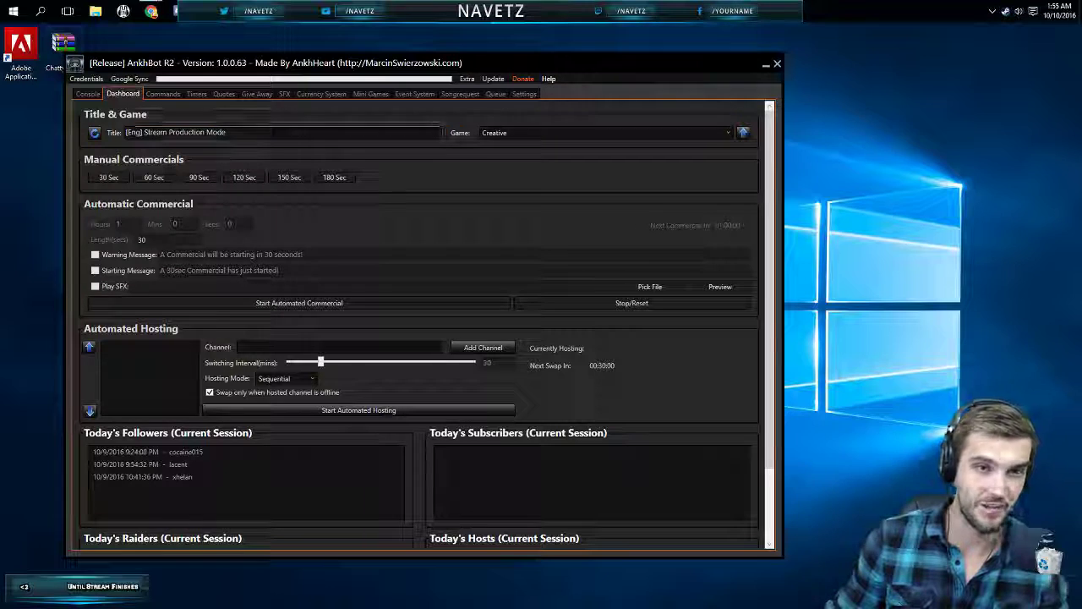
scroll(118, 245, down, 3)
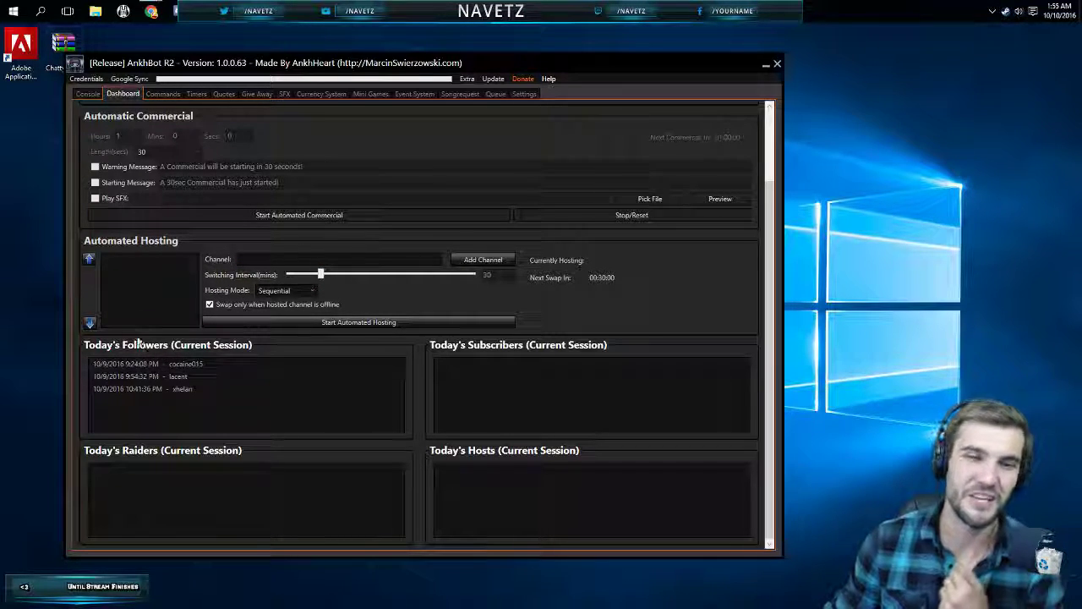
scroll(313, 341, up, 2)
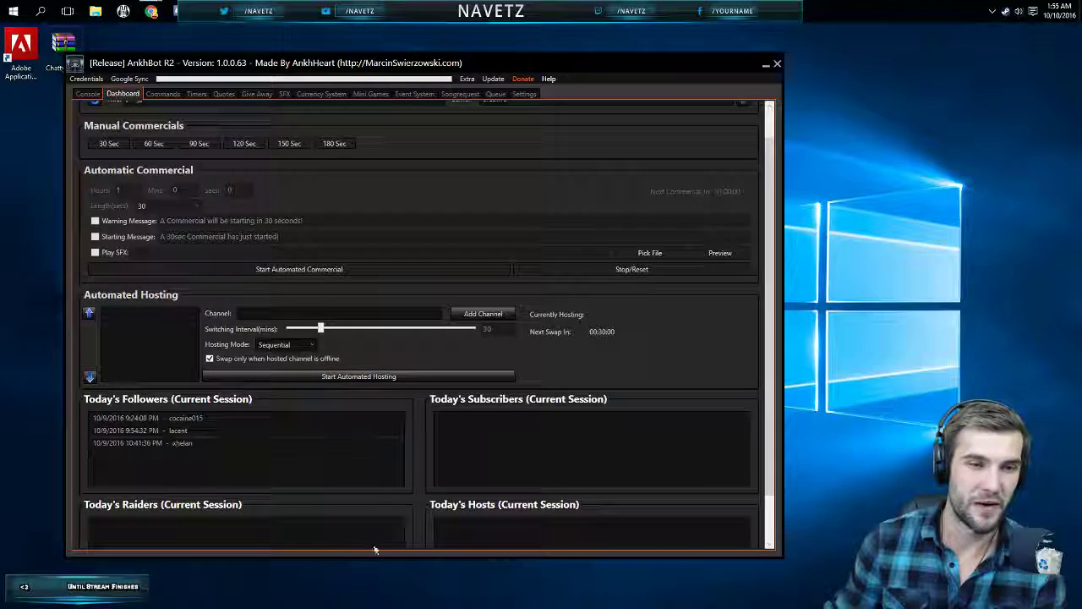
scroll(341, 377, down, 1)
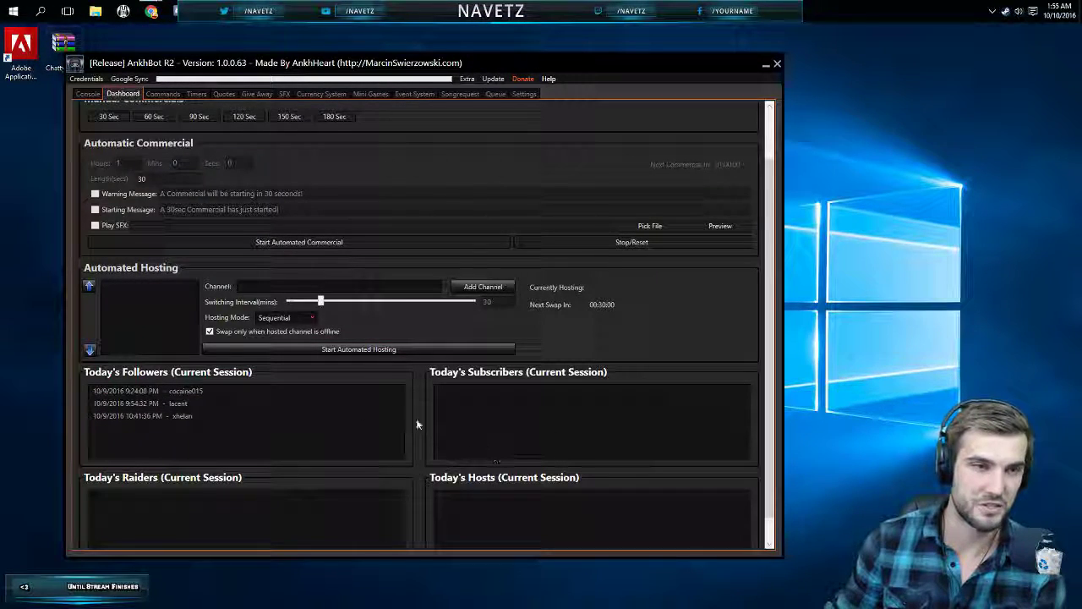
scroll(417, 424, up, 2)
click(163, 93)
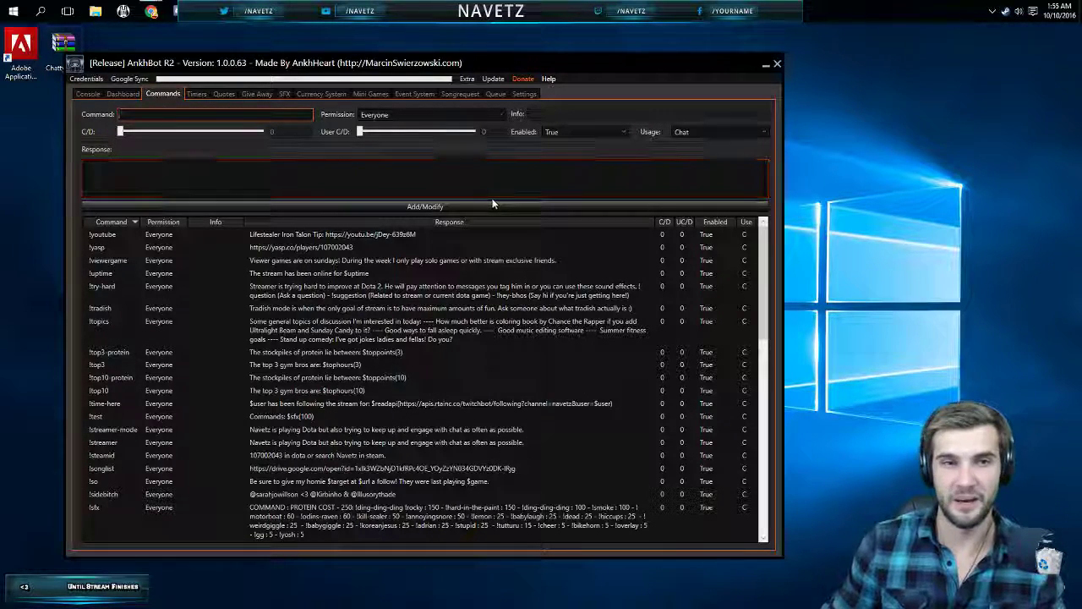
scroll(328, 301, down, 3)
scroll(328, 301, up, 3)
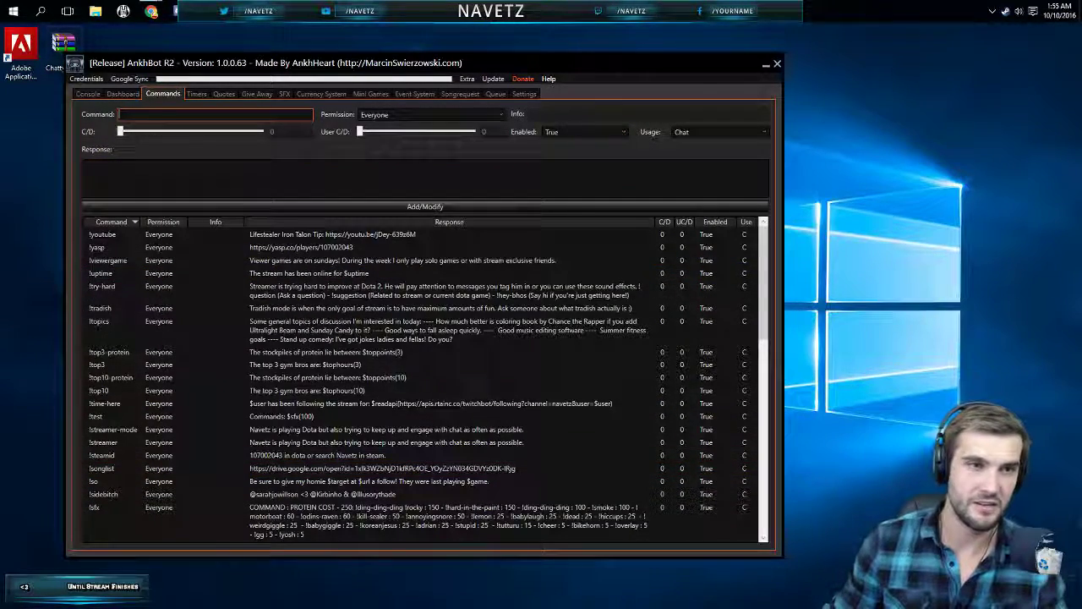
click(402, 114)
click(403, 126)
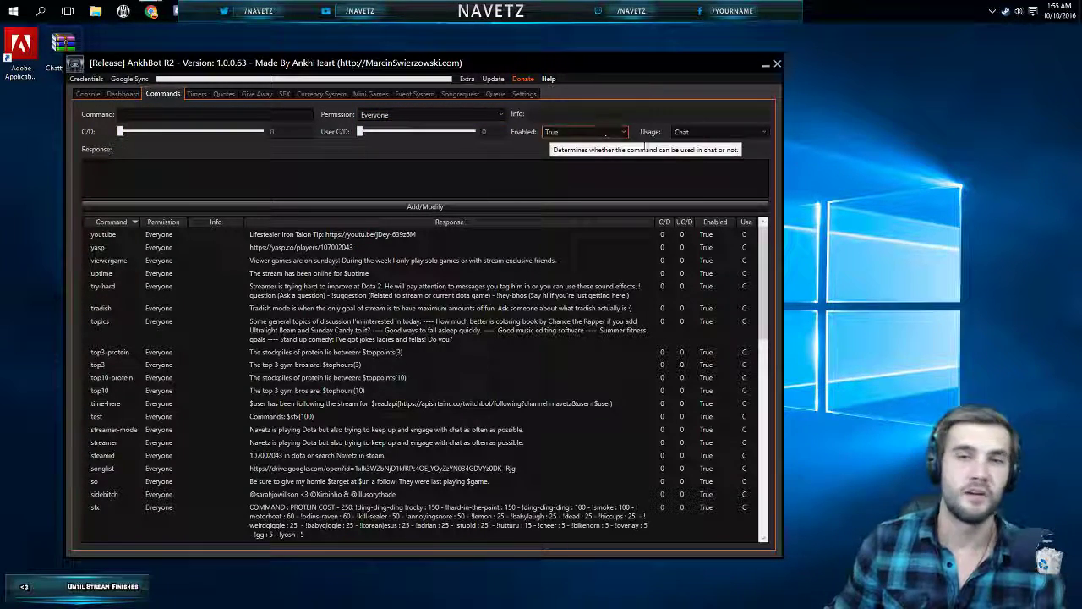
click(703, 133)
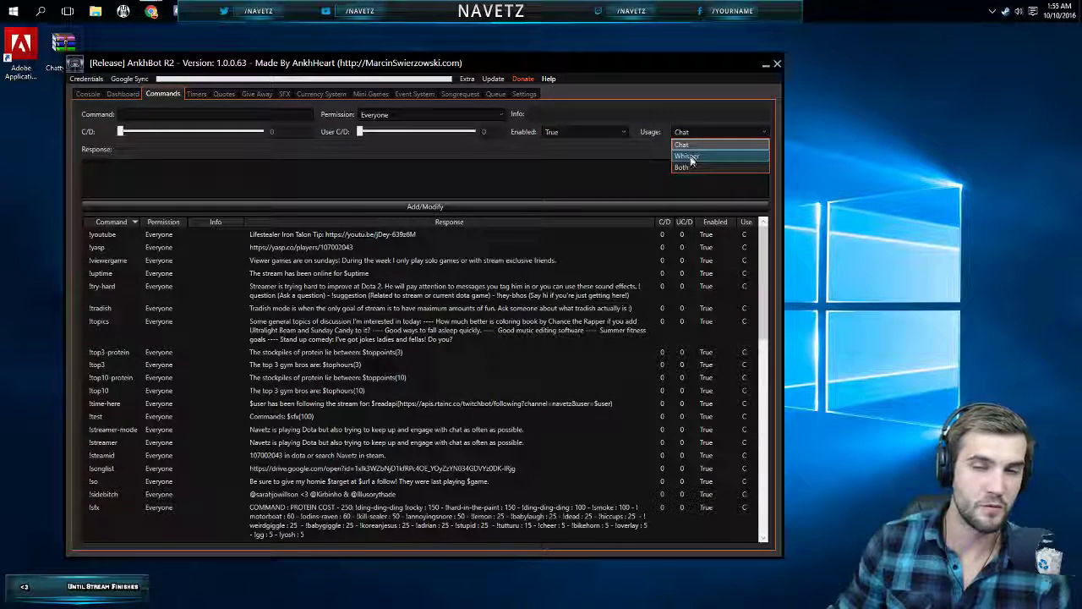
click(668, 179)
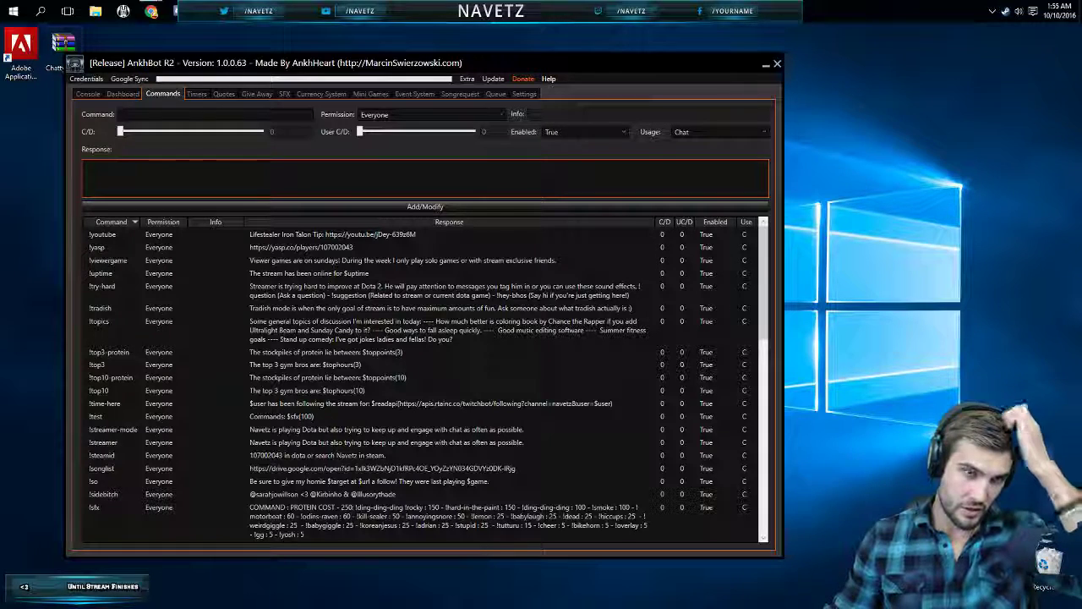
click(708, 132)
click(707, 130)
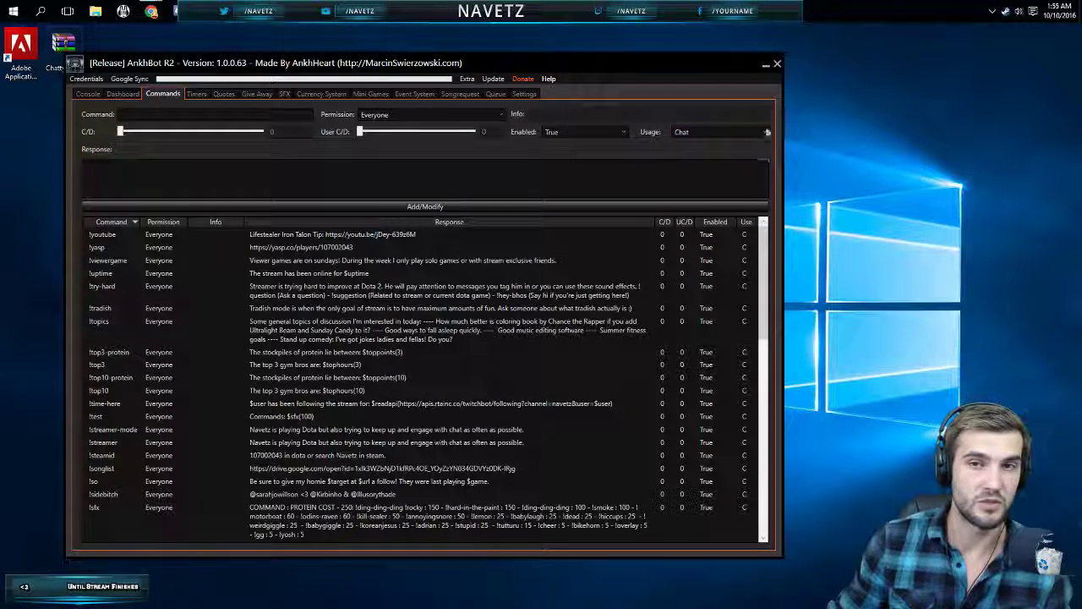
- Remove the !topics timer from the Timers tab and confirm the deletion
click(197, 94)
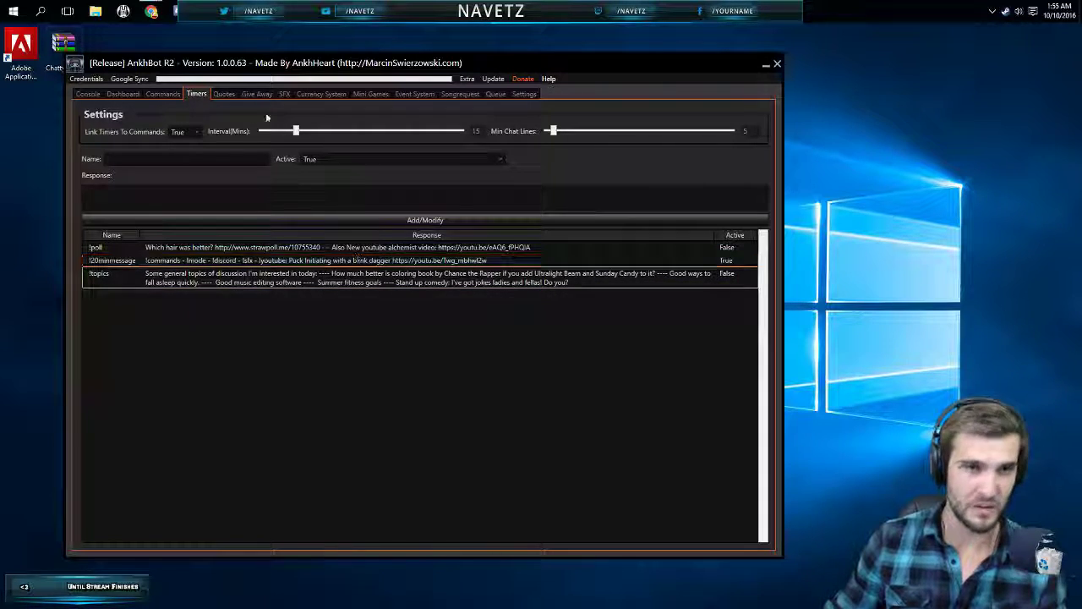
right_click(179, 288)
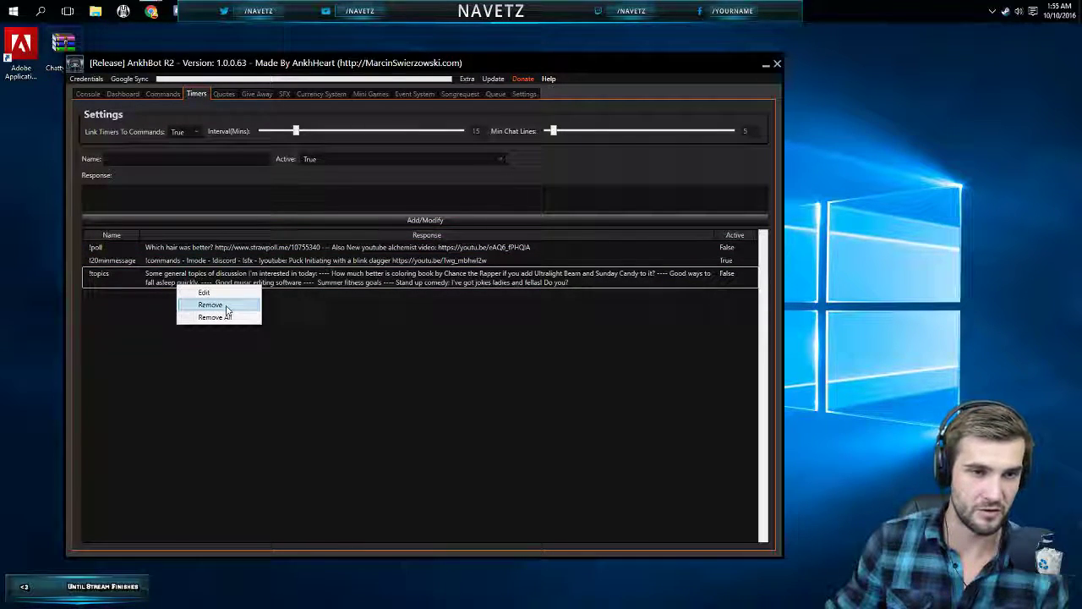
click(225, 309)
click(419, 325)
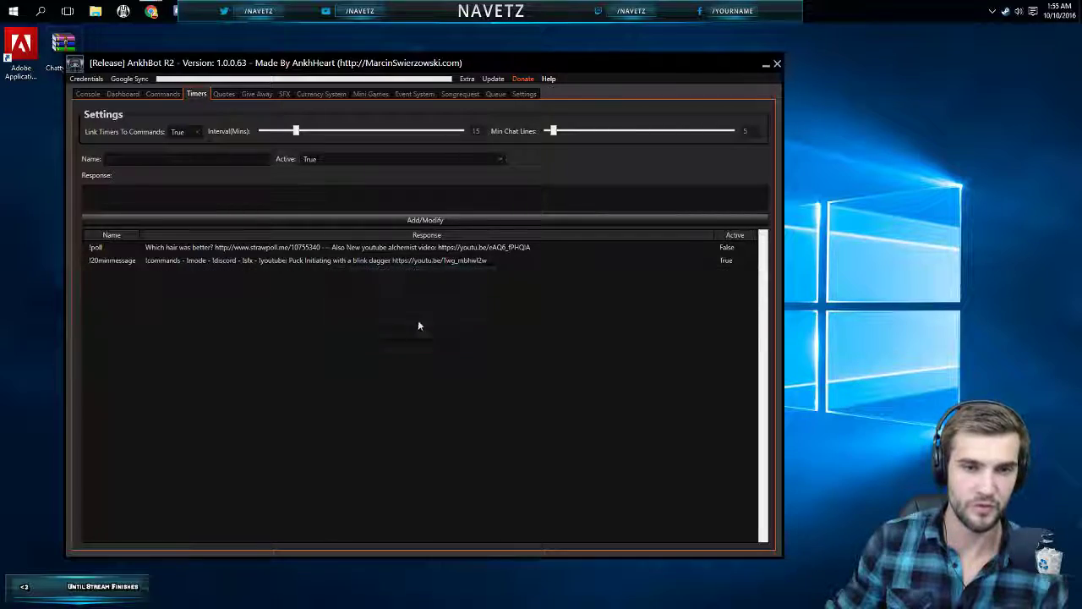
- Browse the numbered saved quotes on the Quotes tab
click(224, 93)
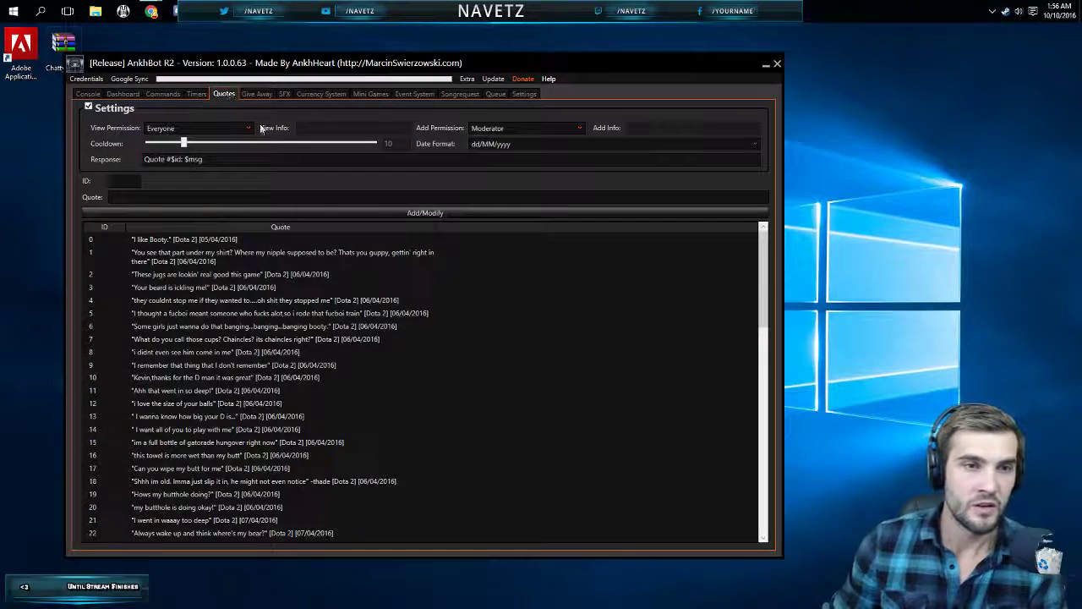
scroll(419, 267, down, 8)
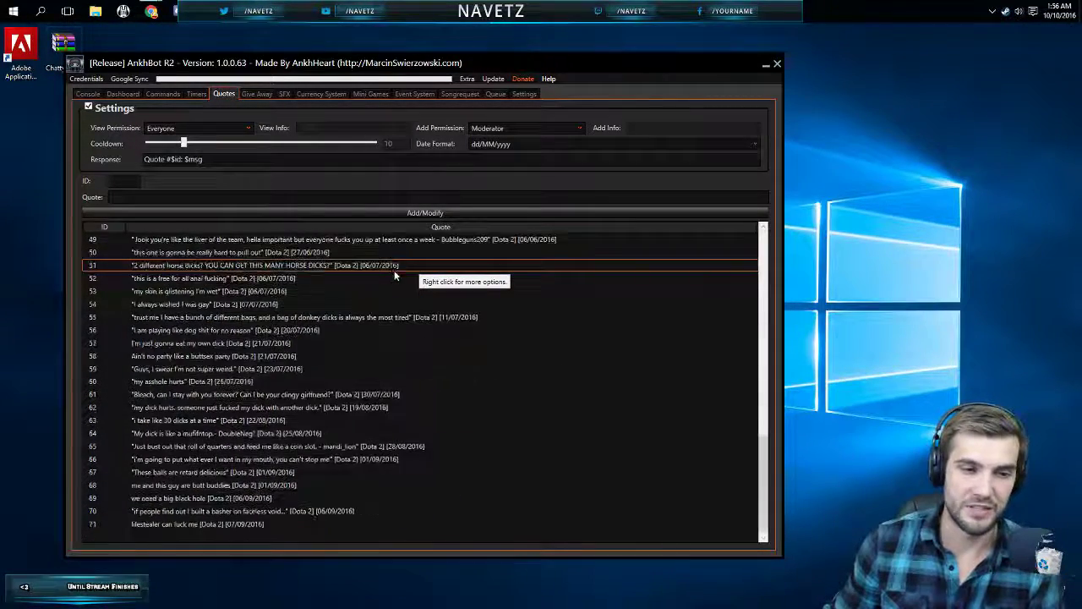
scroll(438, 398, up, 8)
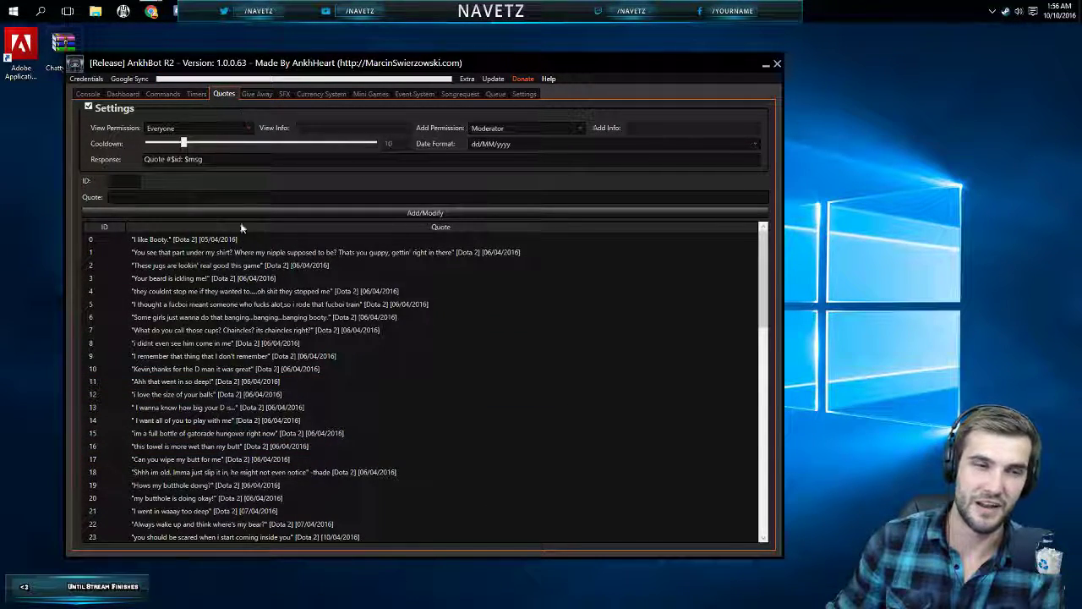
- Show the Give Away page and check the raffle Join Permission, keeping it at Regular
click(253, 94)
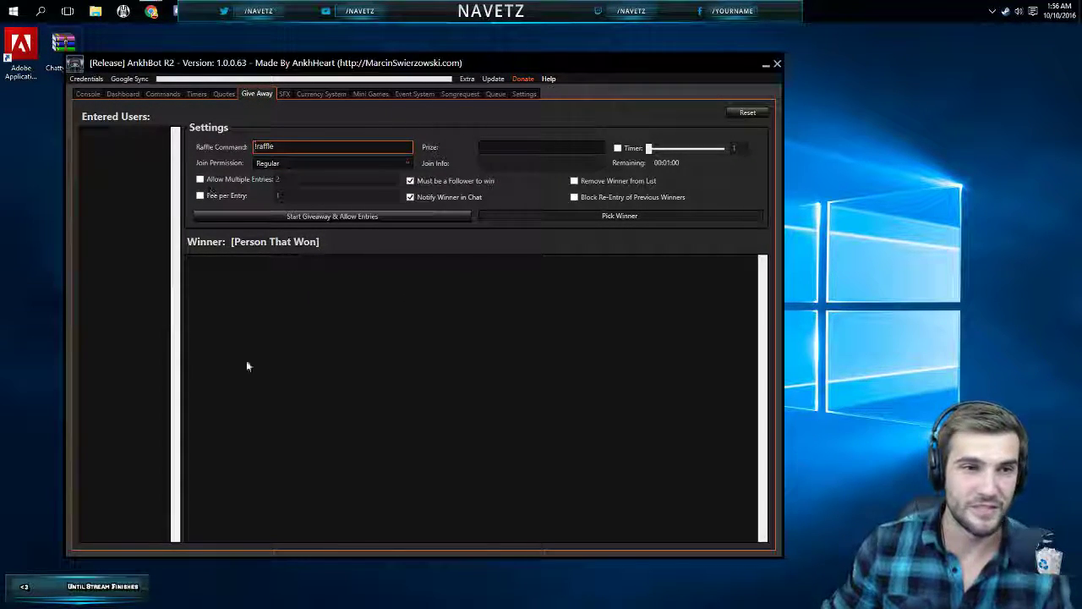
mouse_move(469, 76)
mouse_down()
mouse_move(486, 72)
mouse_move(466, 73)
mouse_up()
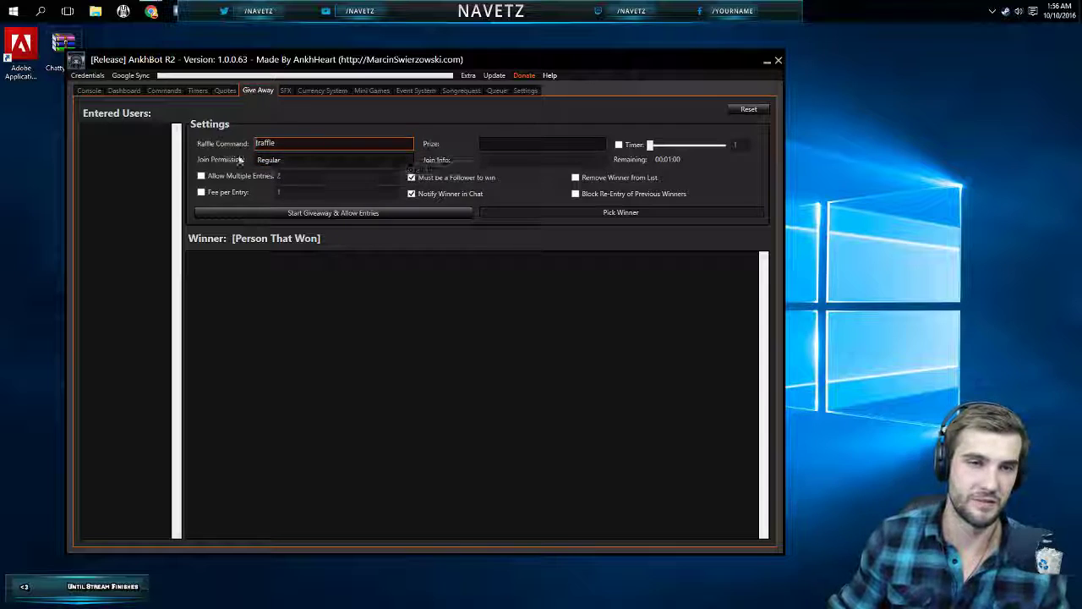
click(307, 160)
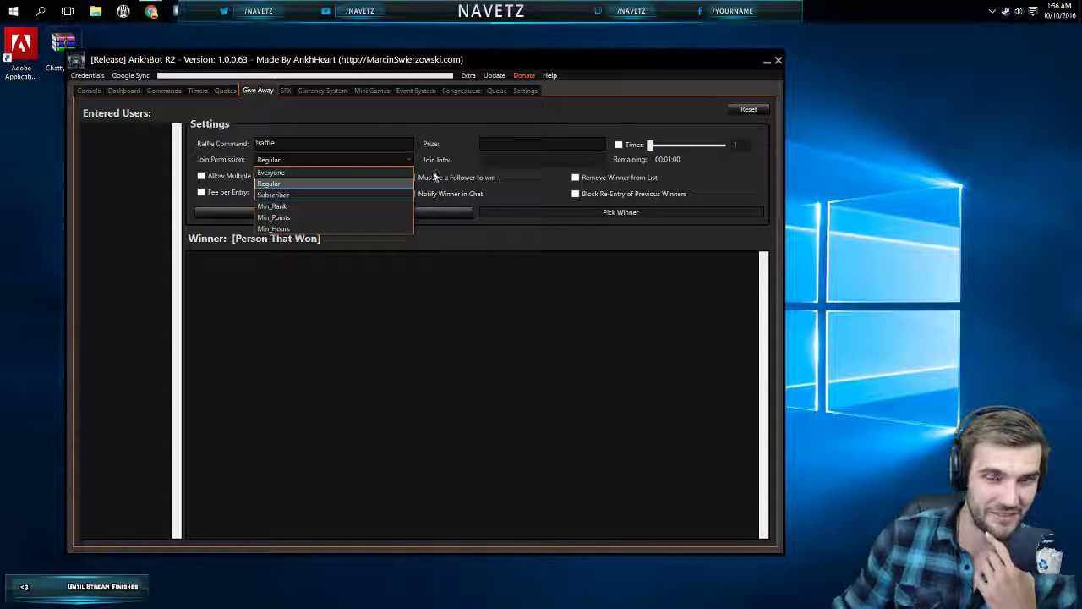
click(397, 183)
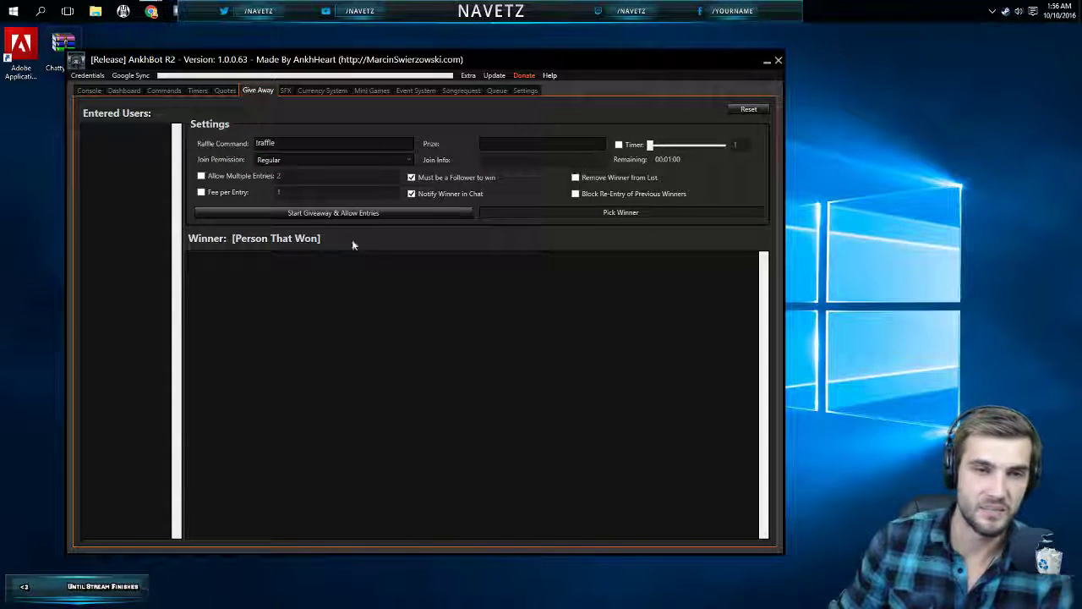
- Load the !stupid sound command into the SFX editor, preview its clip, and select its 25-point cost
click(286, 90)
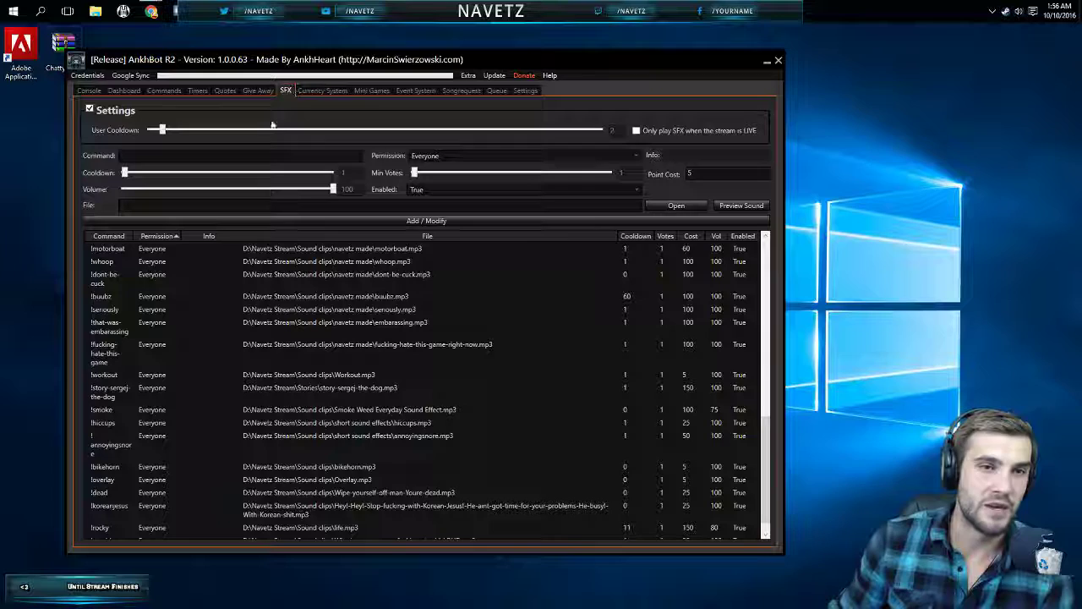
scroll(339, 279, up, 1)
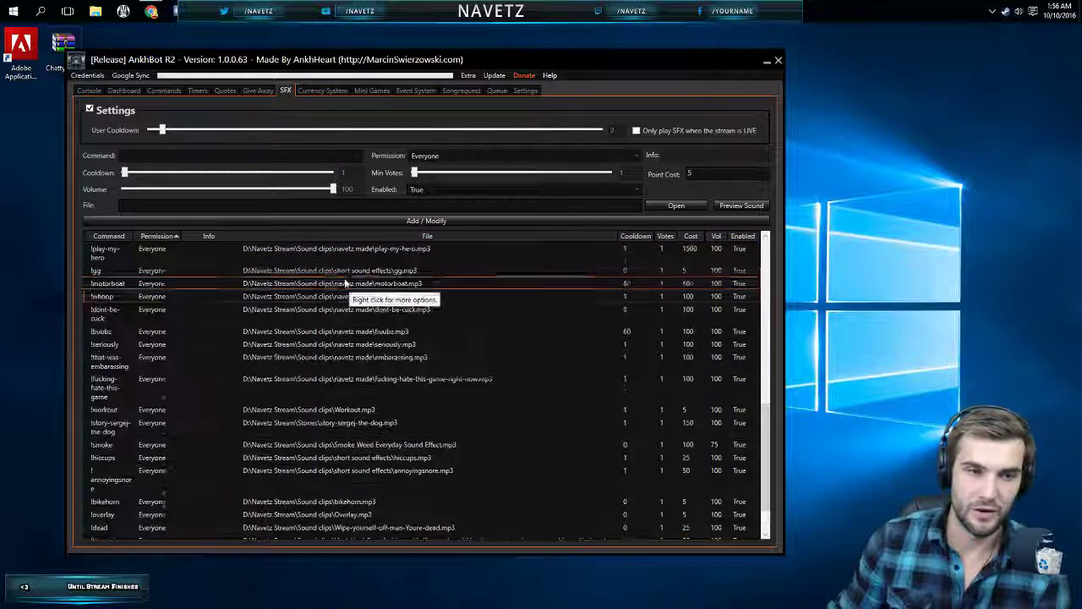
scroll(314, 351, down, 2)
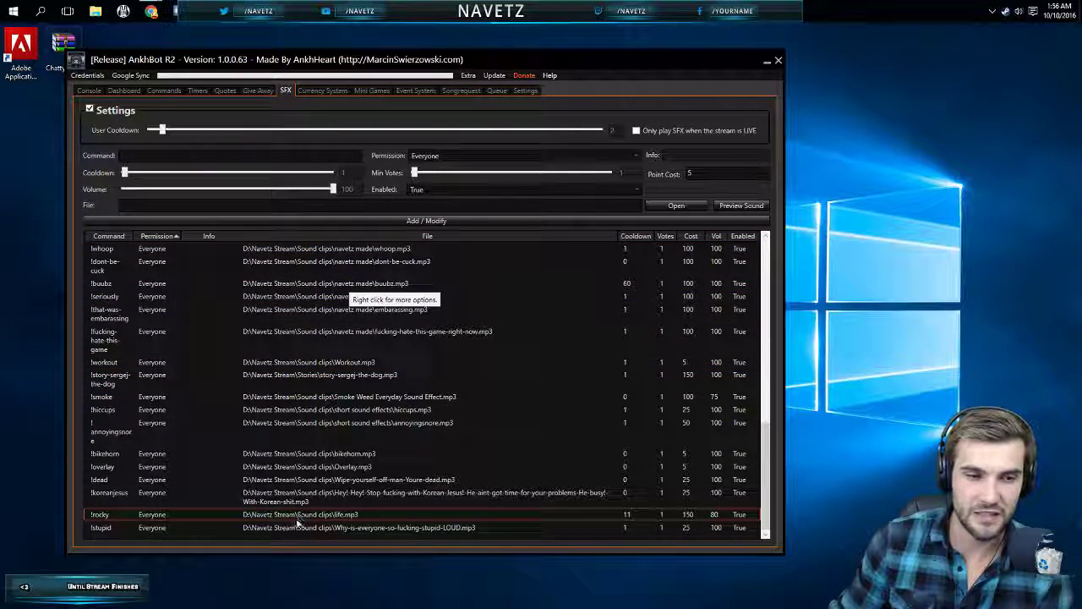
right_click(284, 531)
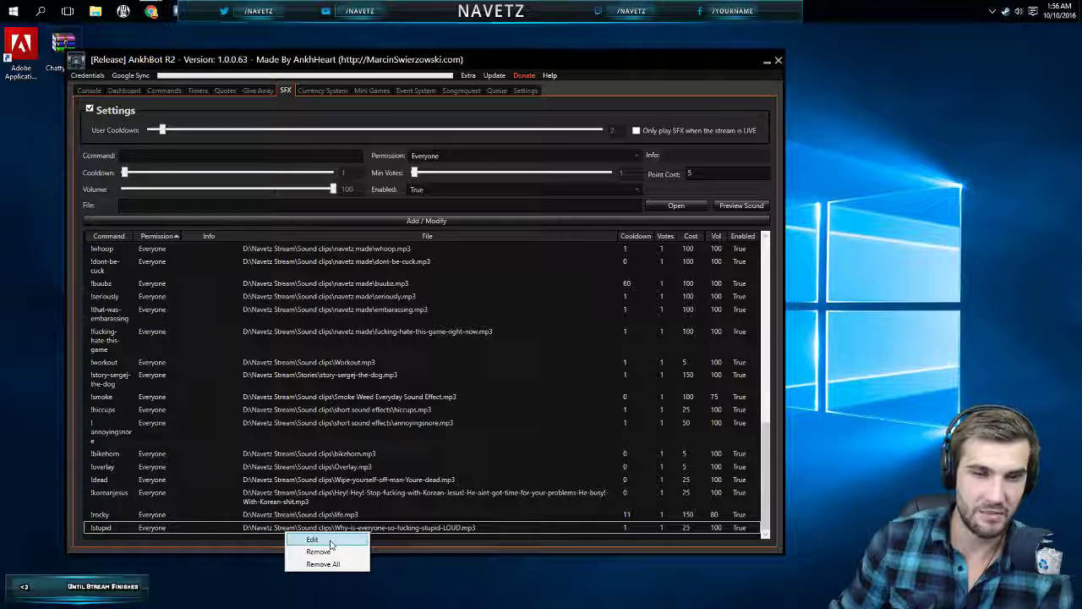
click(330, 542)
click(747, 205)
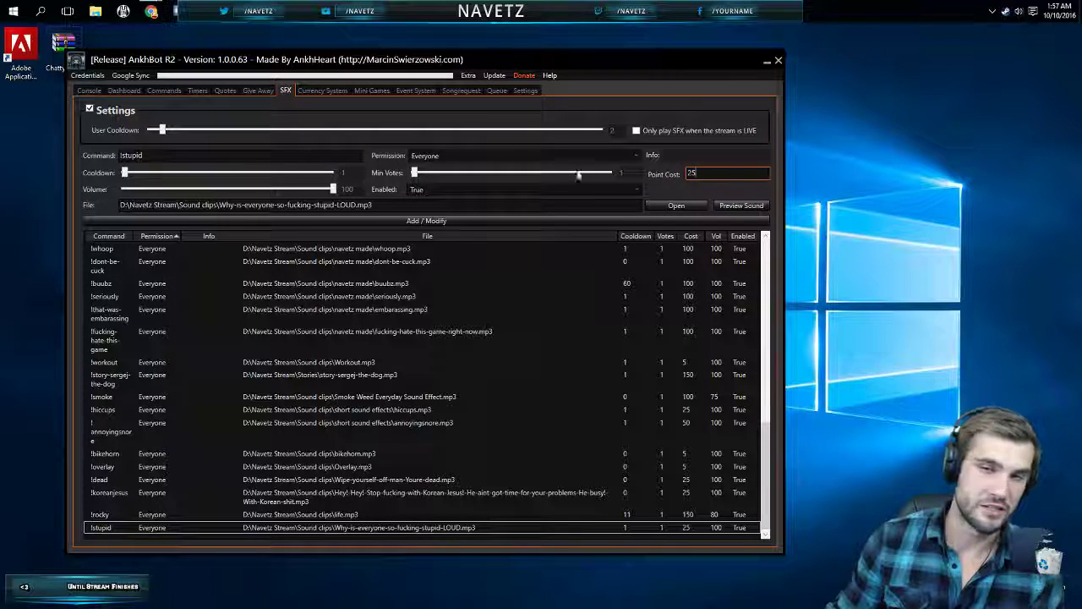
key(ctrl+a)
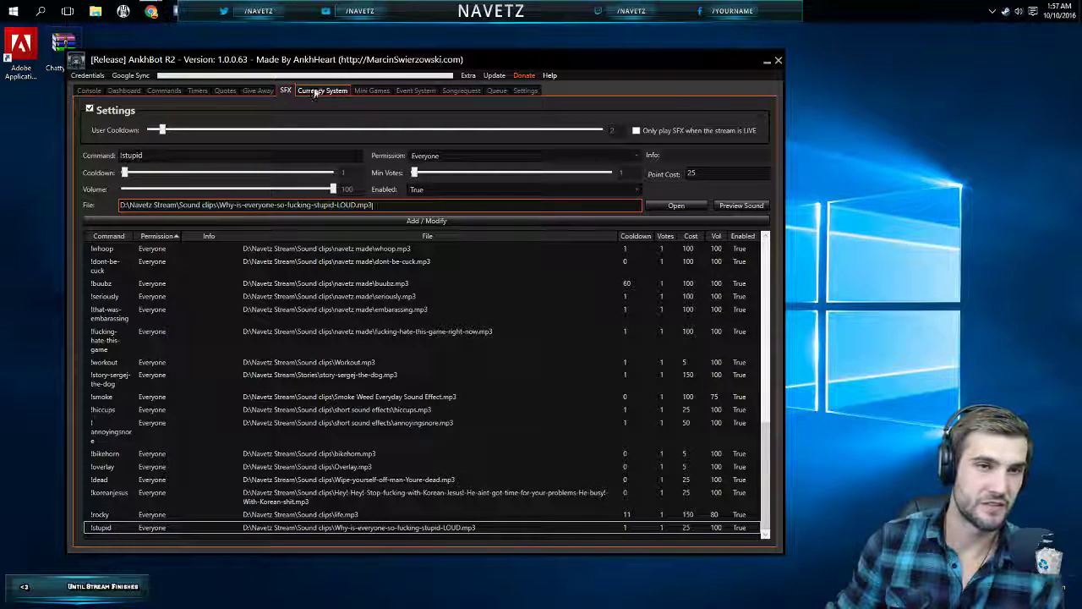
- Show the Currency System settings and inspect the !protein command name
click(318, 92)
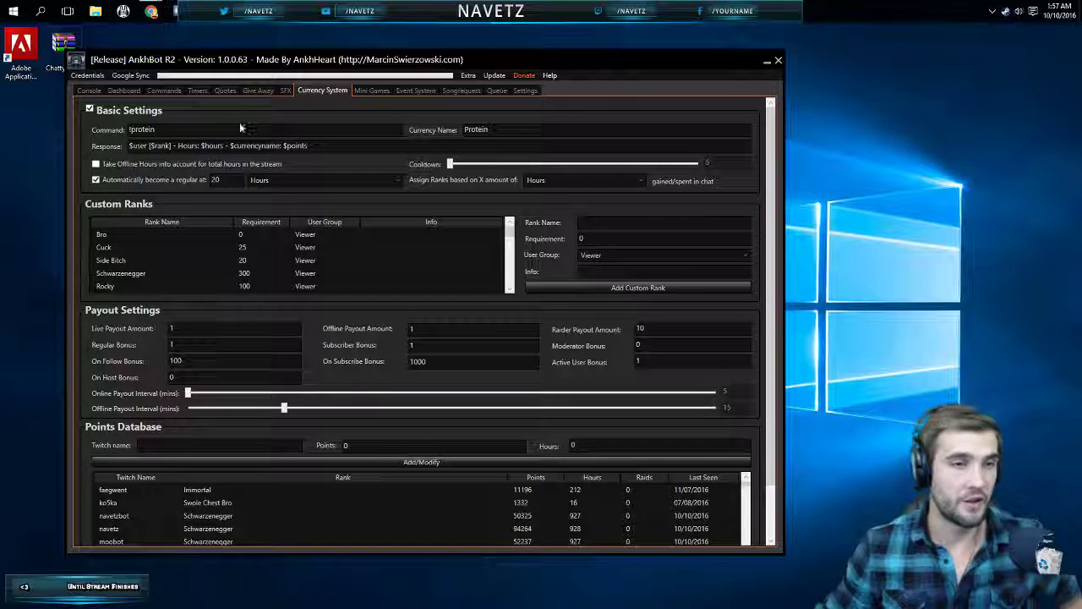
double_click(160, 128)
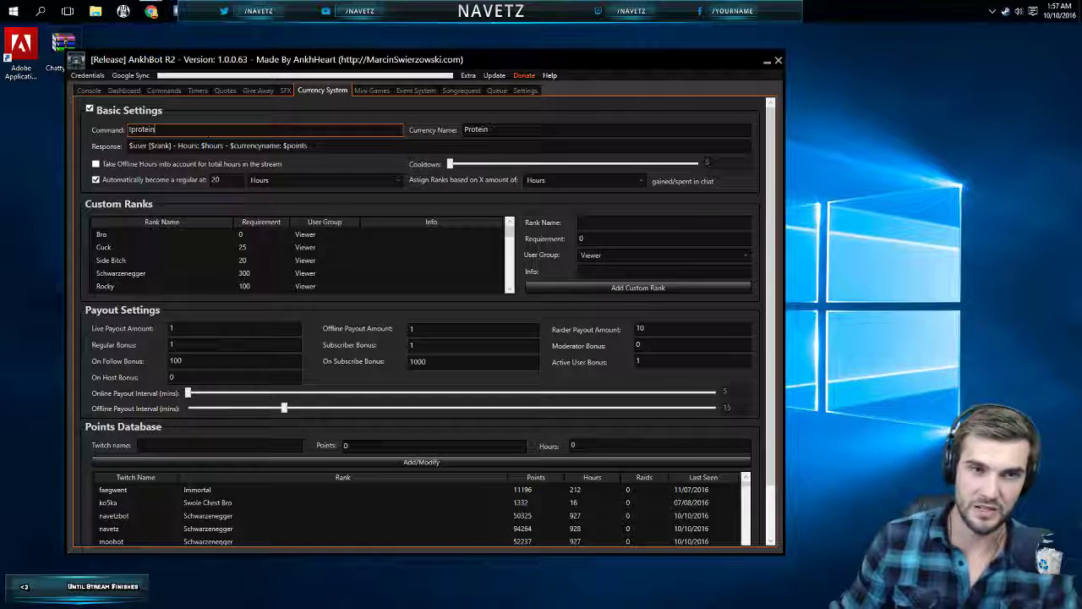
click(129, 128)
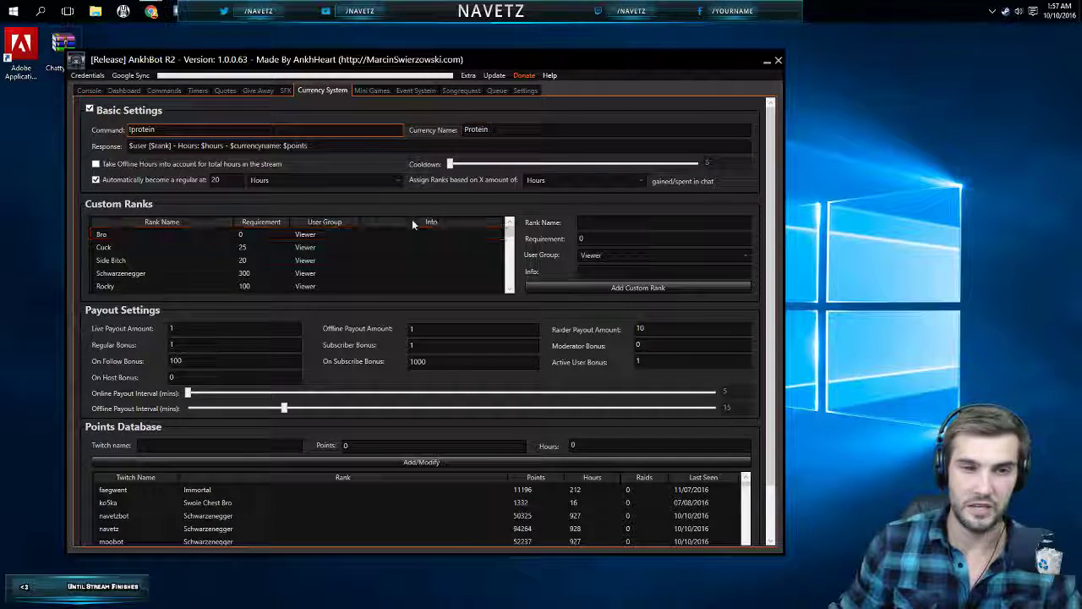
- Scroll through the currency ranks, payouts and Points Database, then switch to Mini Games
scroll(778, 209, down, 2)
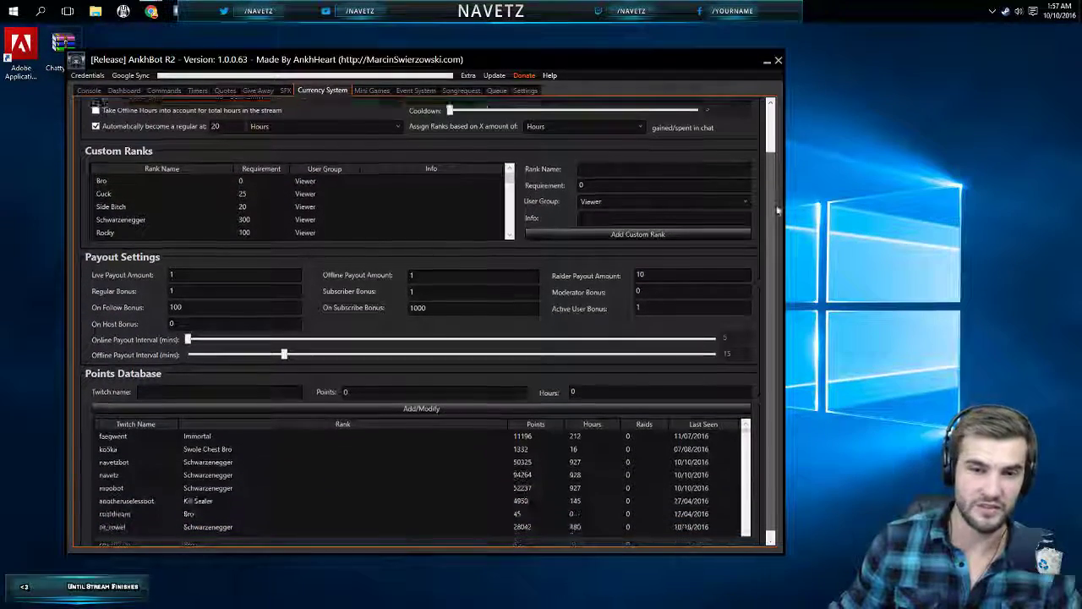
scroll(778, 210, up, 2)
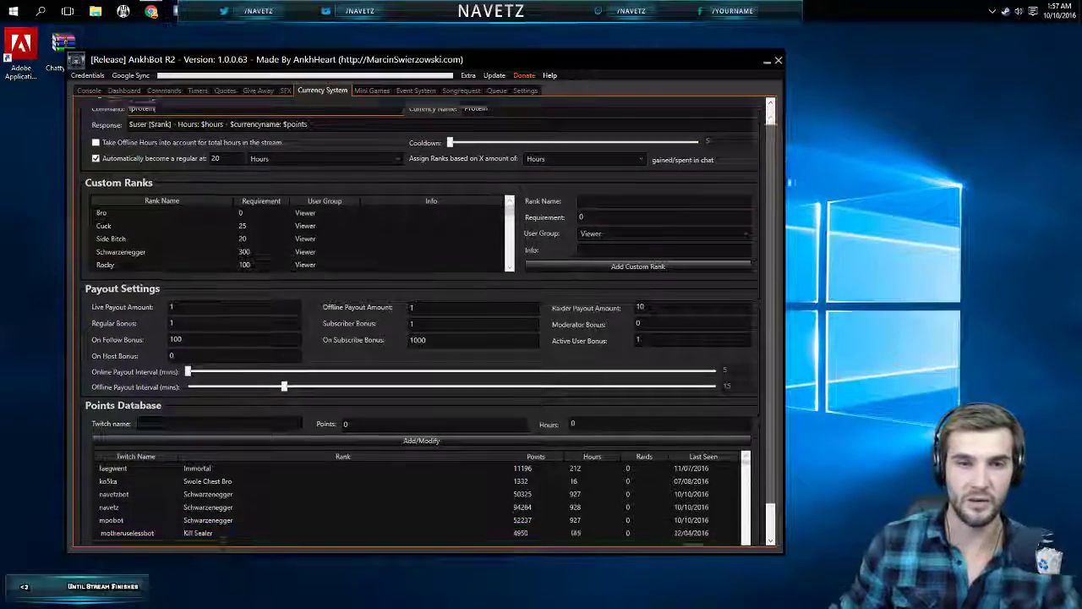
scroll(778, 254, down, 1)
scroll(778, 254, up, 2)
scroll(779, 272, down, 2)
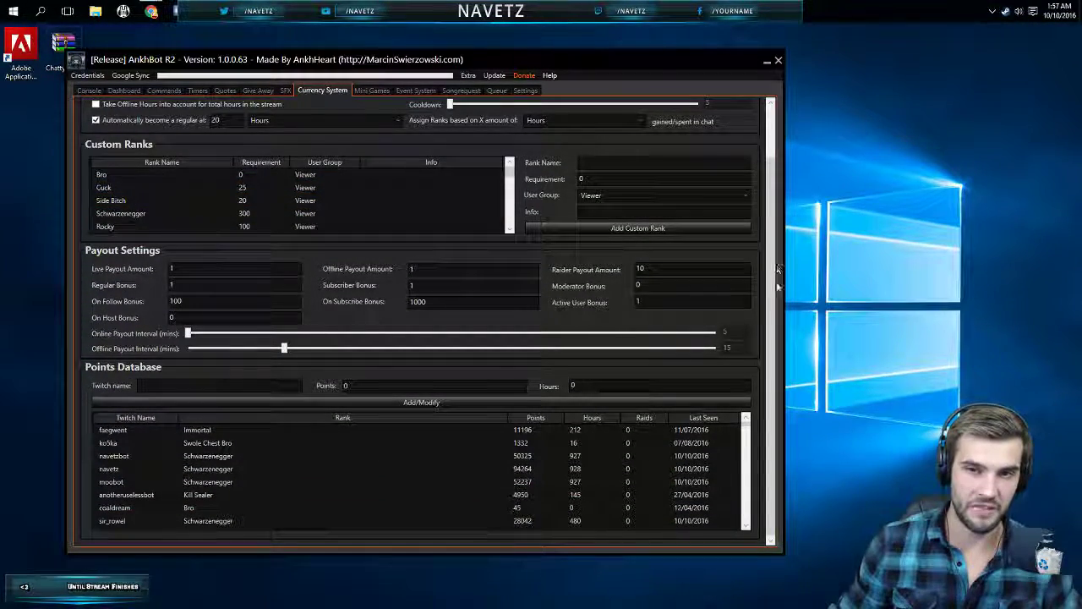
drag(774, 337, 780, 272)
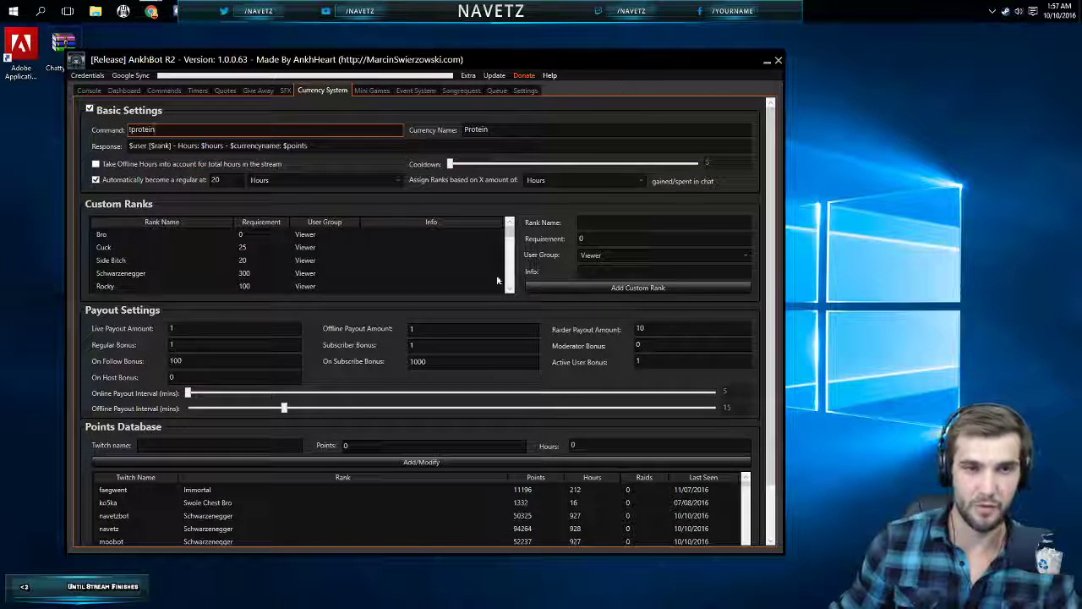
scroll(550, 335, down, 1)
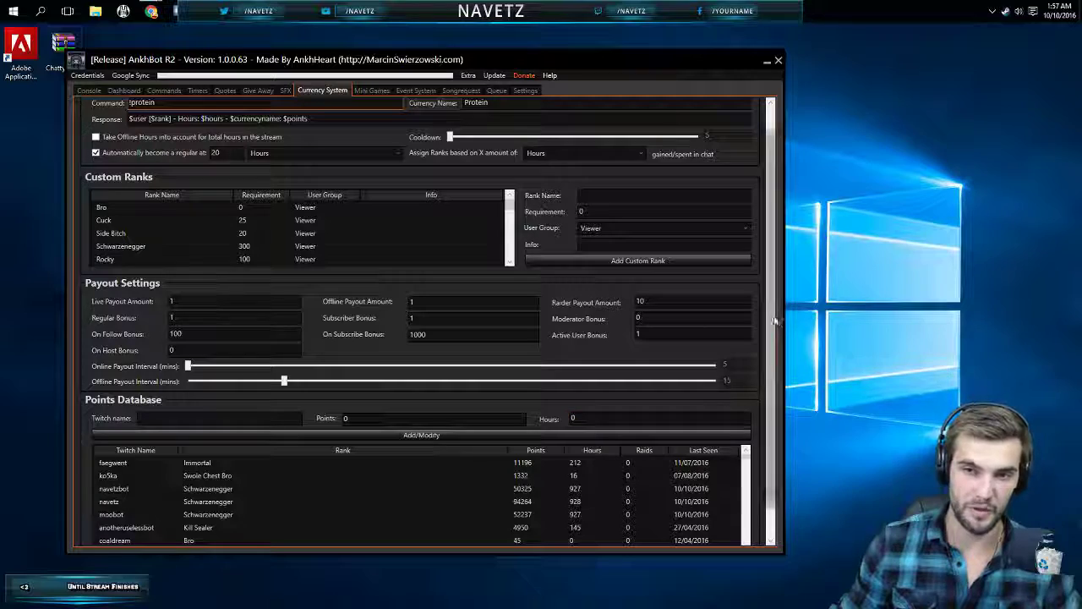
scroll(686, 442, down, 1)
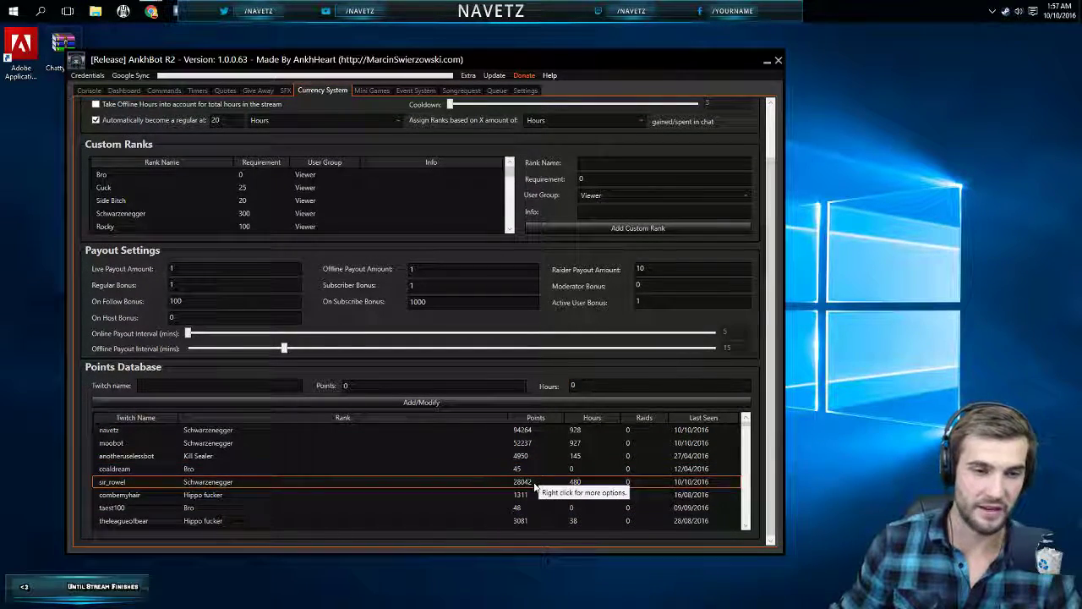
scroll(755, 373, up, 2)
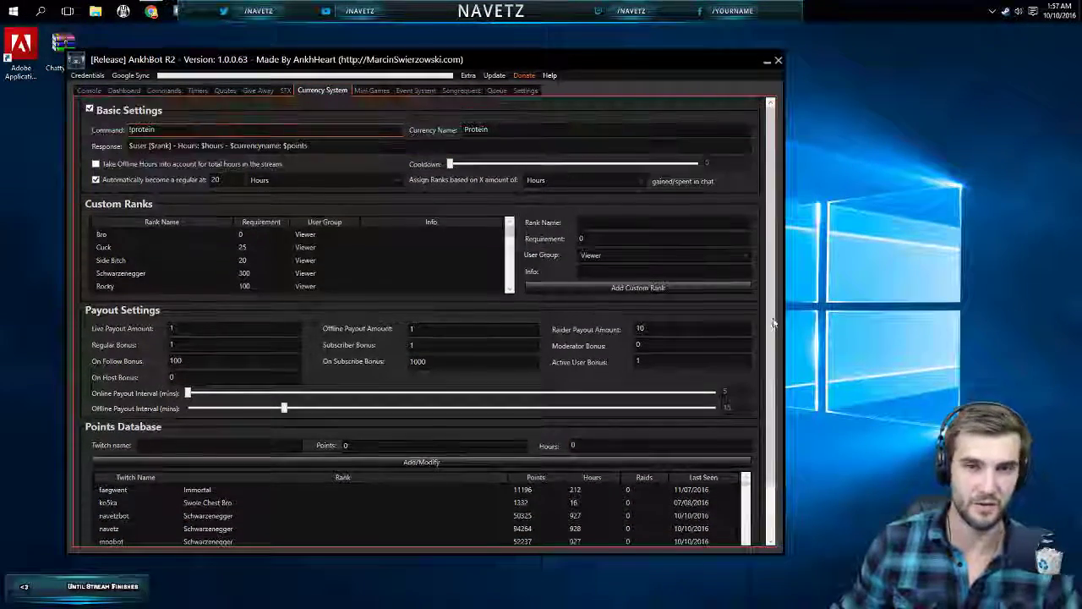
click(376, 91)
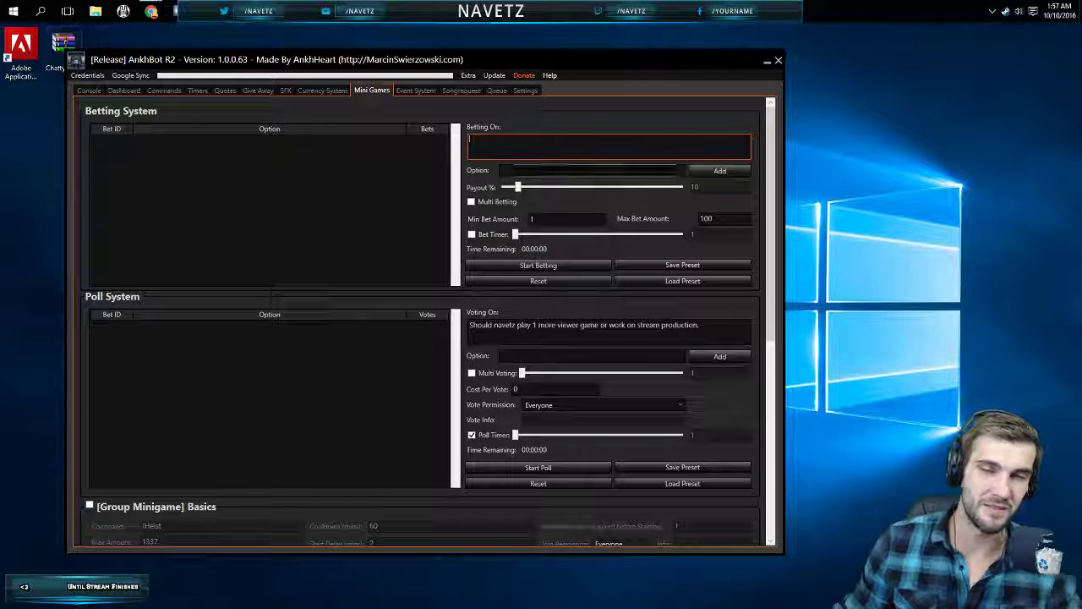
click(550, 170)
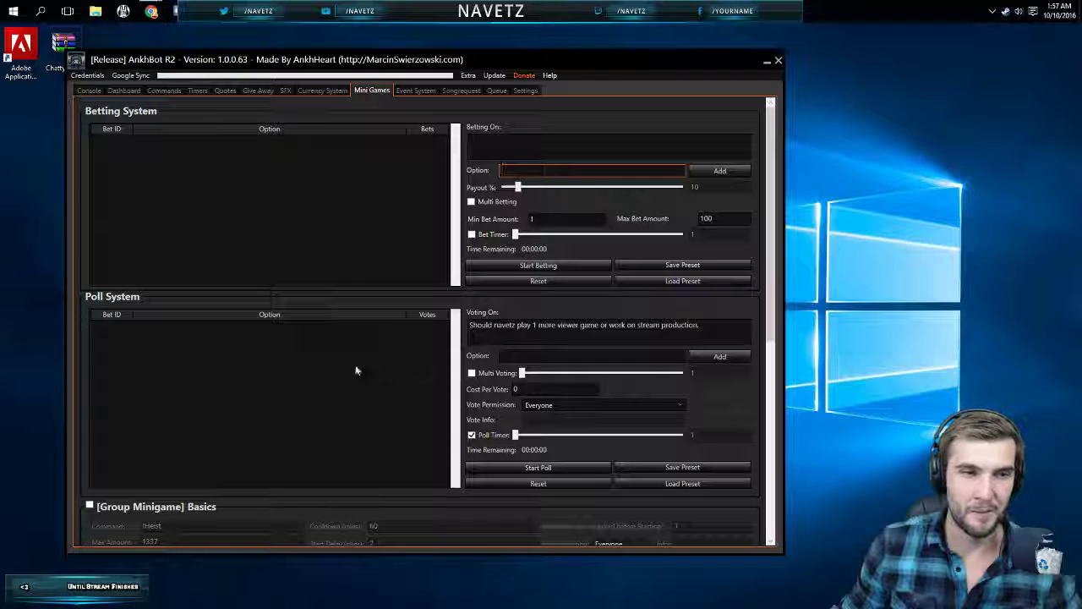
click(327, 314)
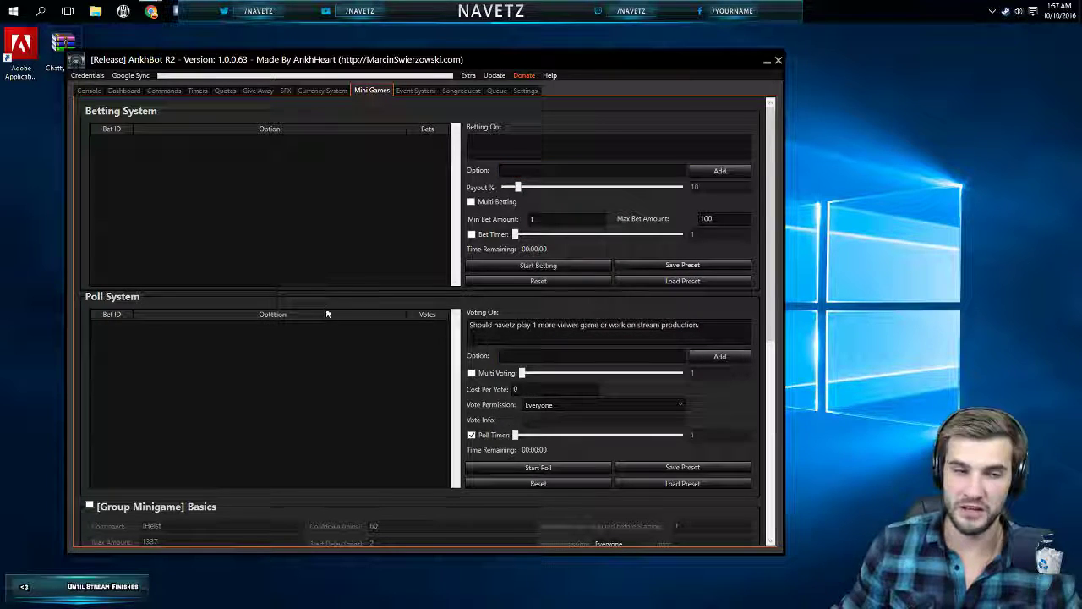
click(592, 334)
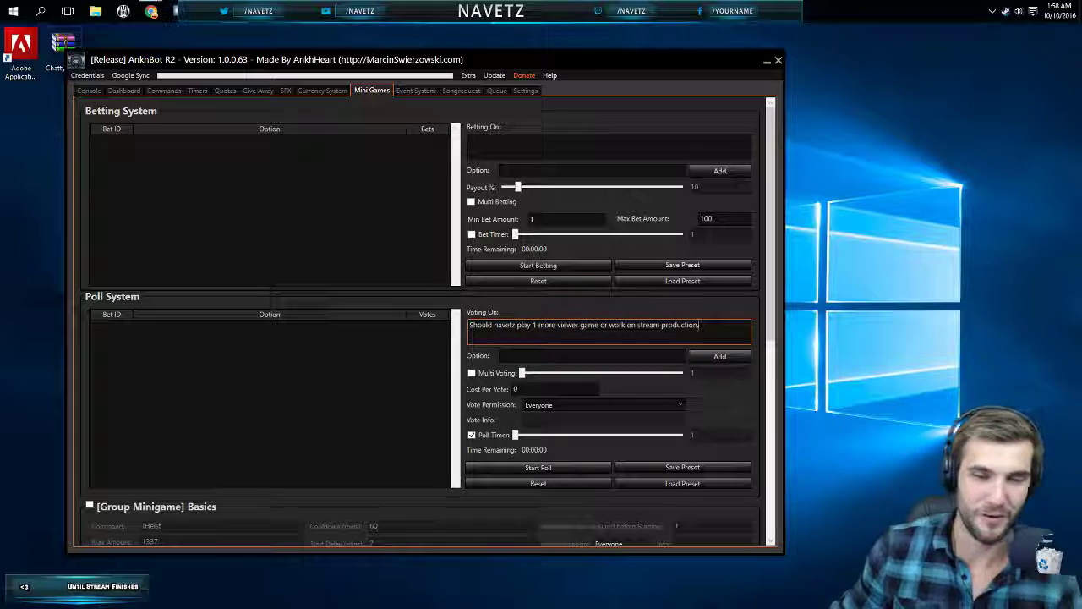
scroll(632, 276, down, 5)
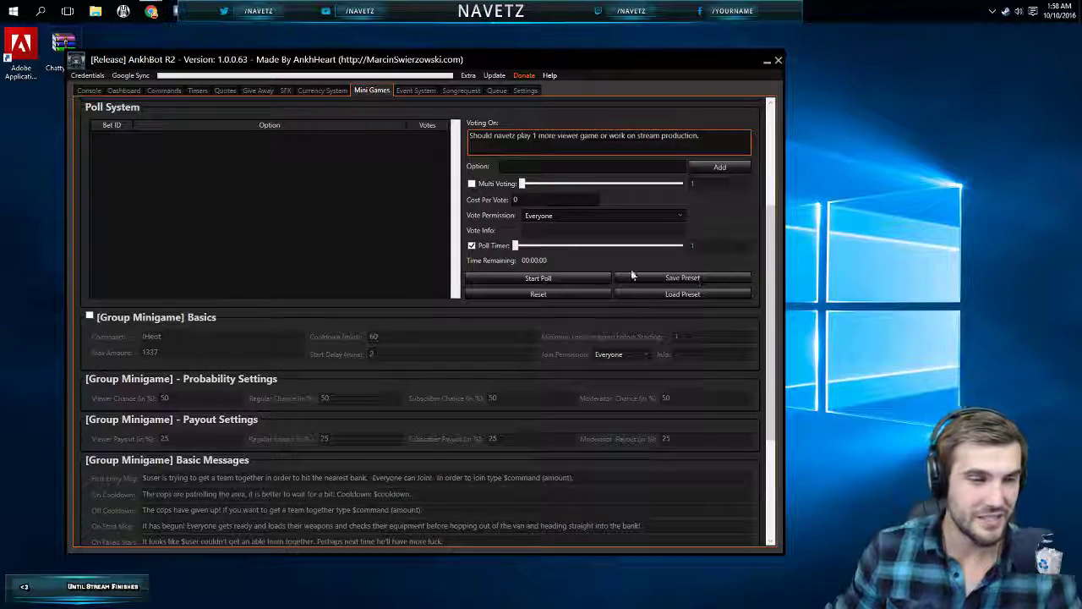
scroll(682, 285, down, 5)
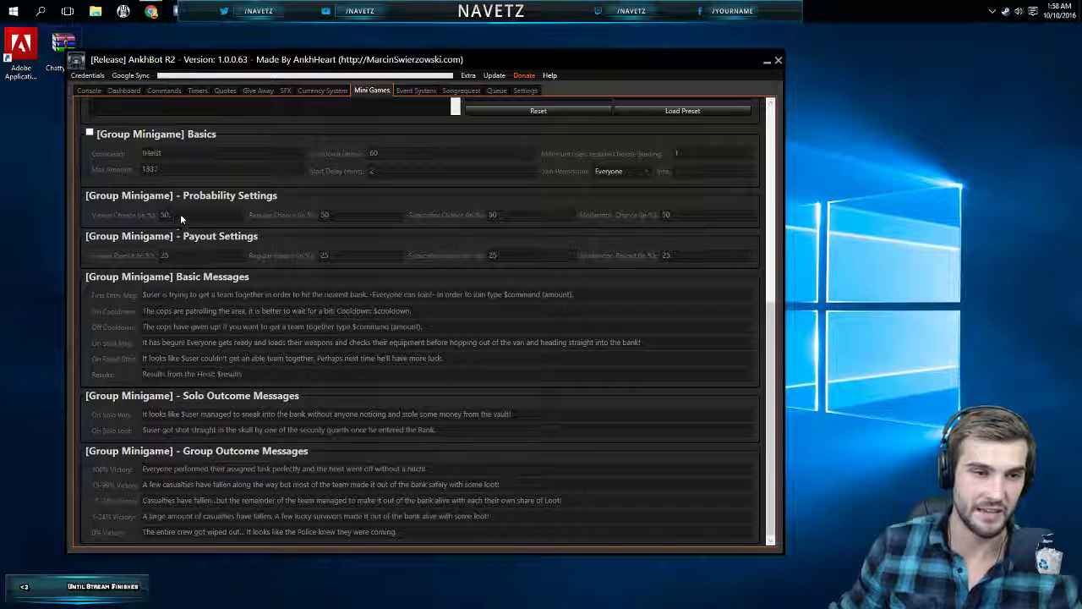
scroll(180, 214, up, 5)
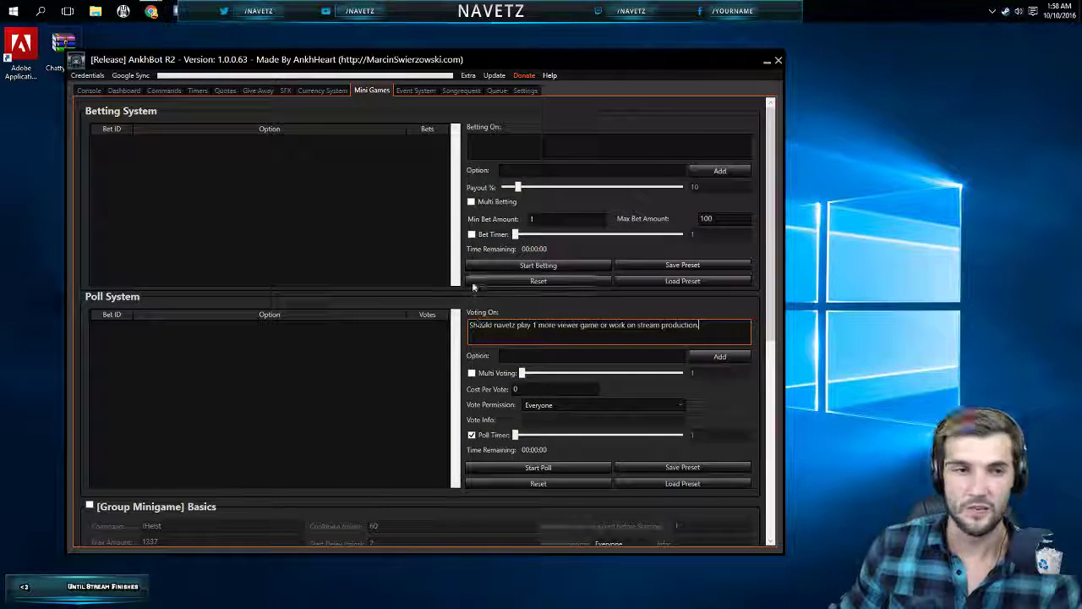
scroll(444, 405, down, 5)
scroll(224, 478, up, 5)
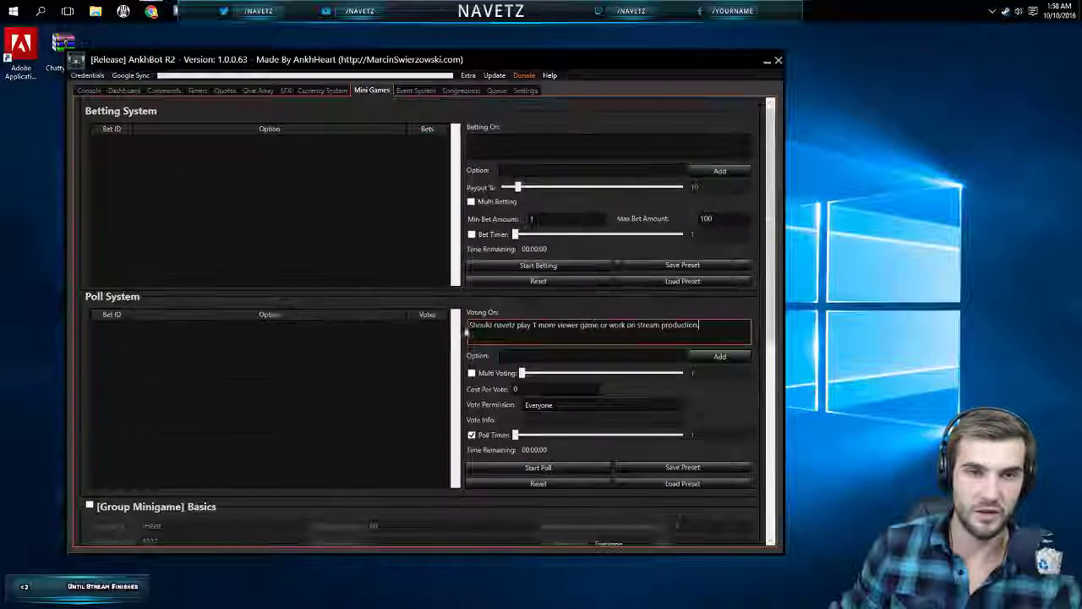
- Inspect the Event System's On Speak and On Join fields unchanged, then switch to Songrequest
click(415, 90)
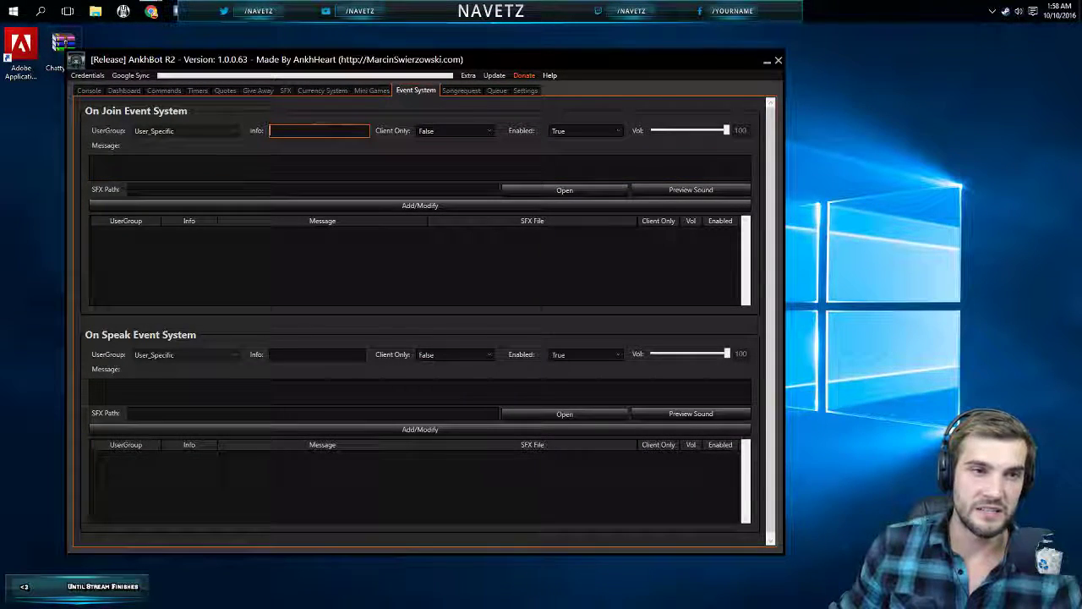
mouse_move(314, 127)
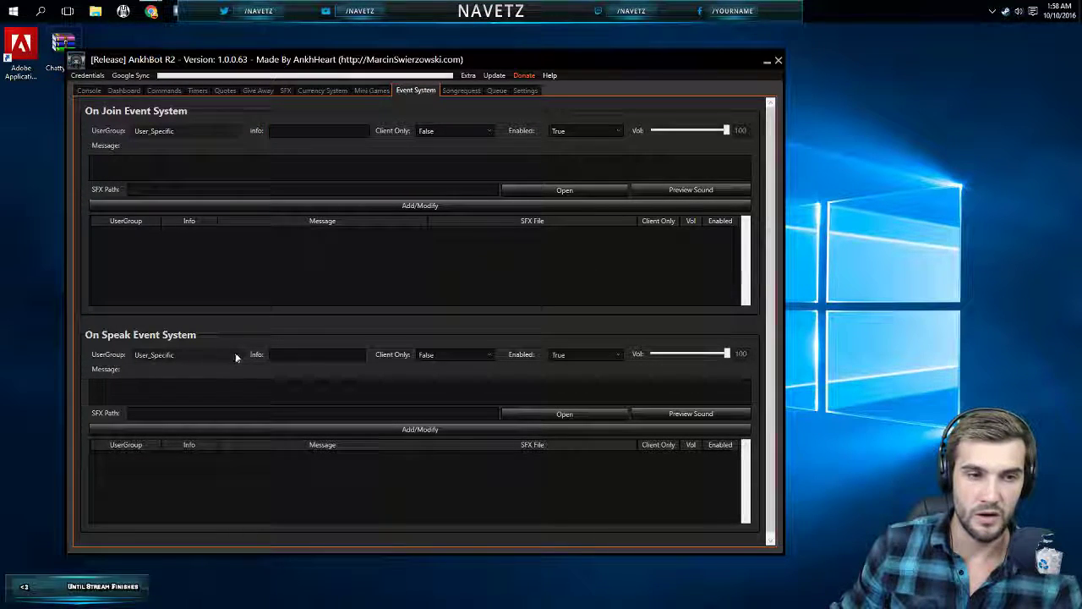
click(283, 356)
click(474, 360)
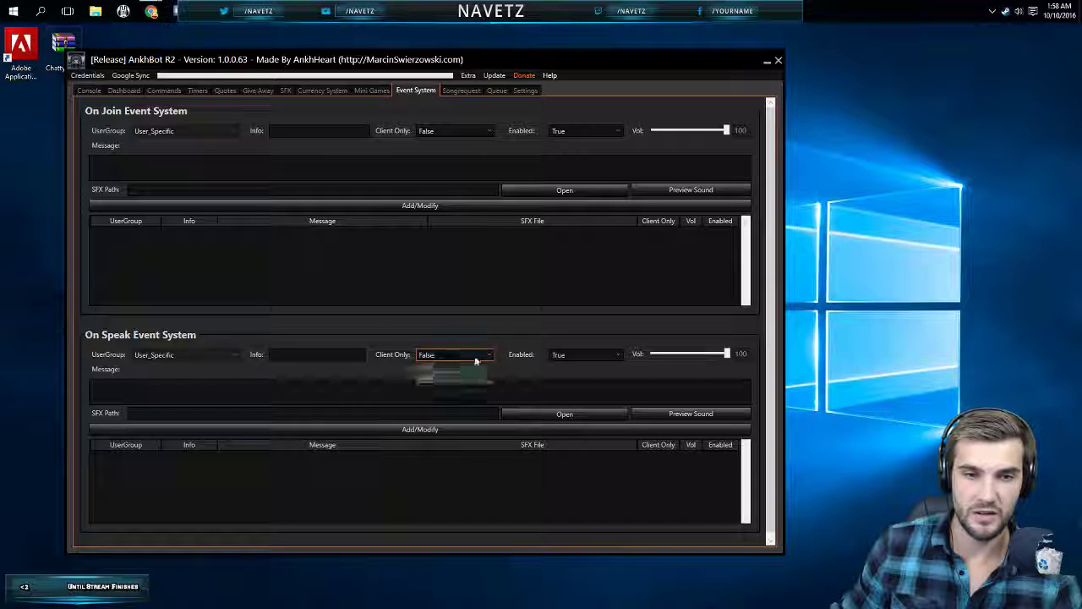
click(533, 365)
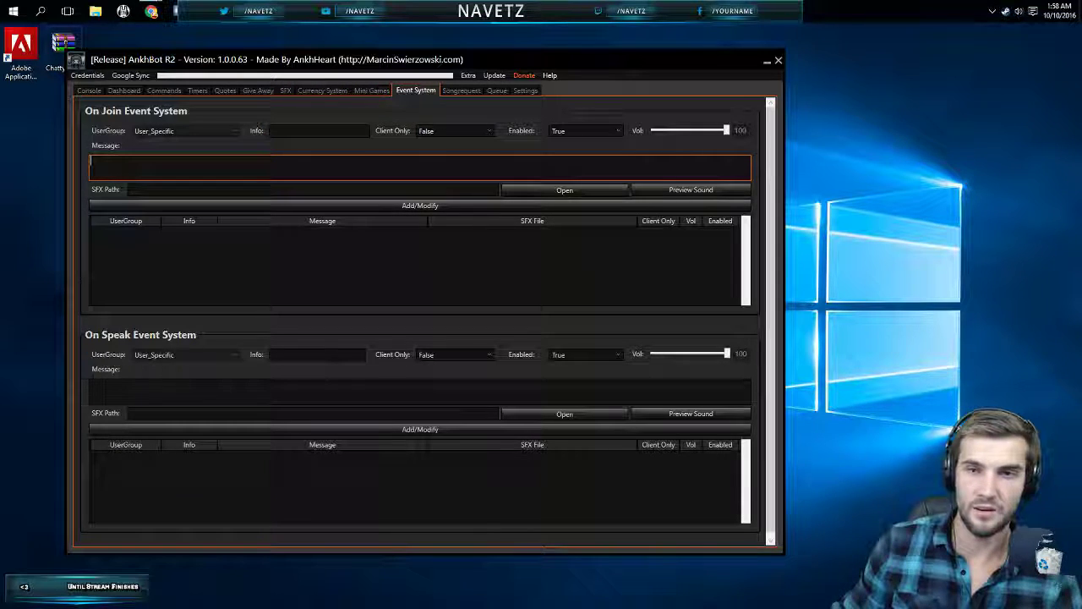
click(322, 174)
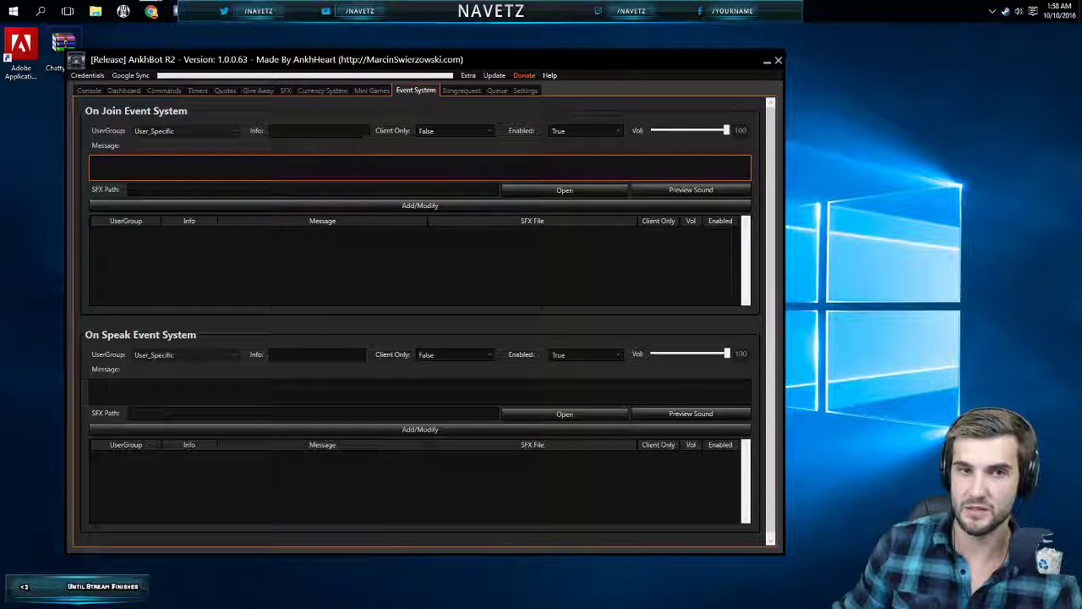
click(461, 89)
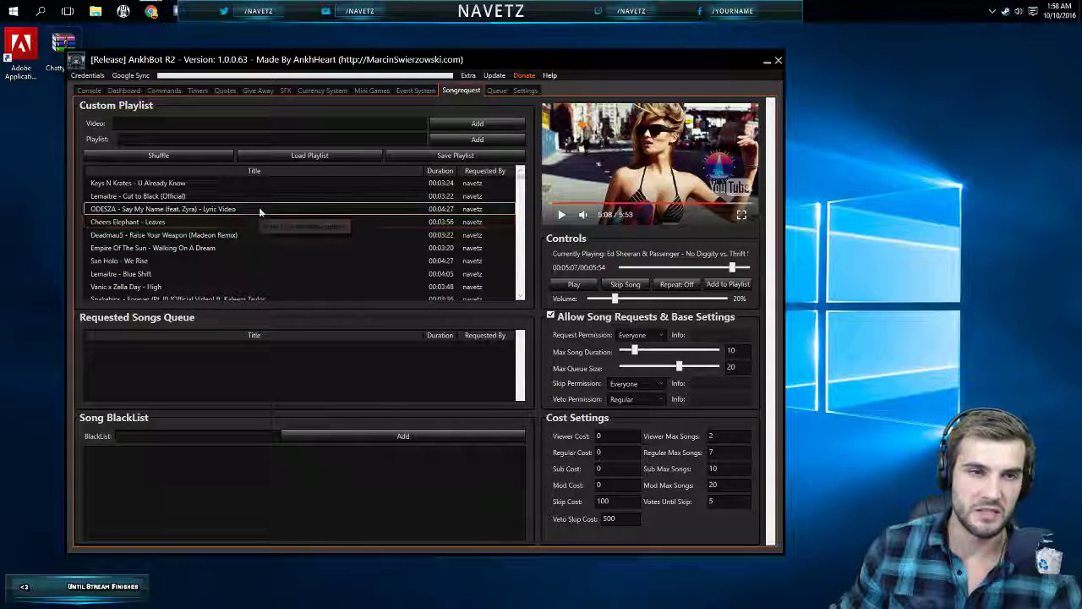
- Cancel loading a saved playlist, then switch to the viewer Queue page
click(263, 155)
click(816, 432)
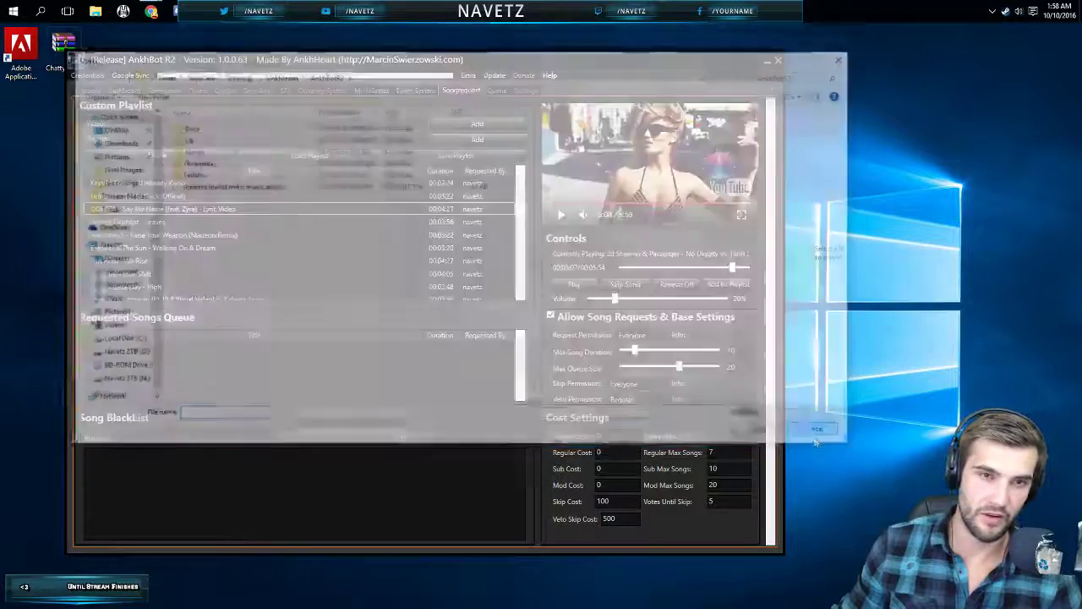
click(498, 91)
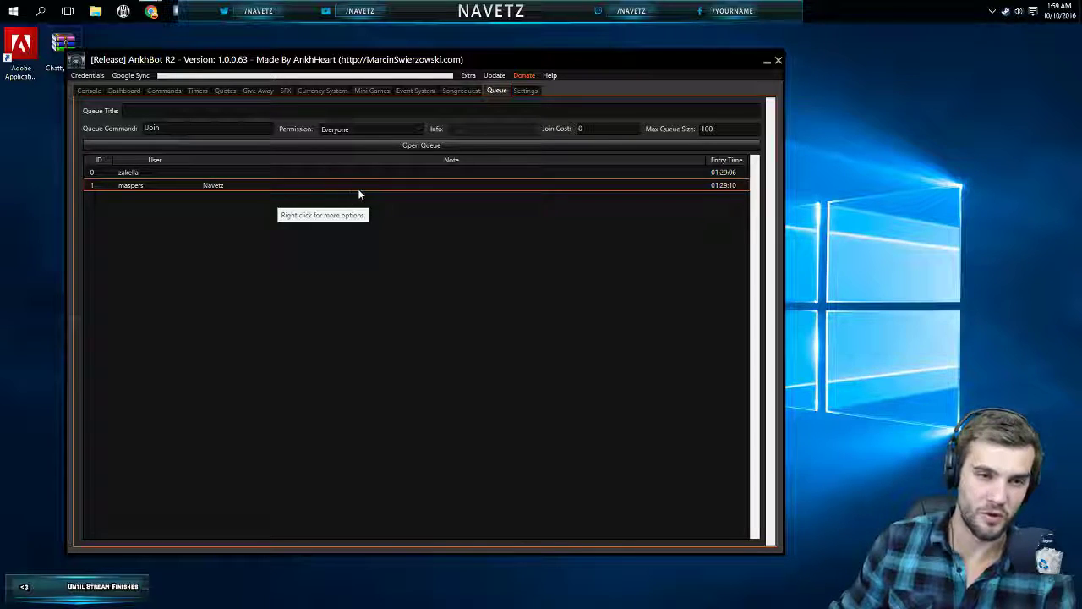
- Switch to the Settings page showing basics, follower and host notifications, and chat protections
click(525, 91)
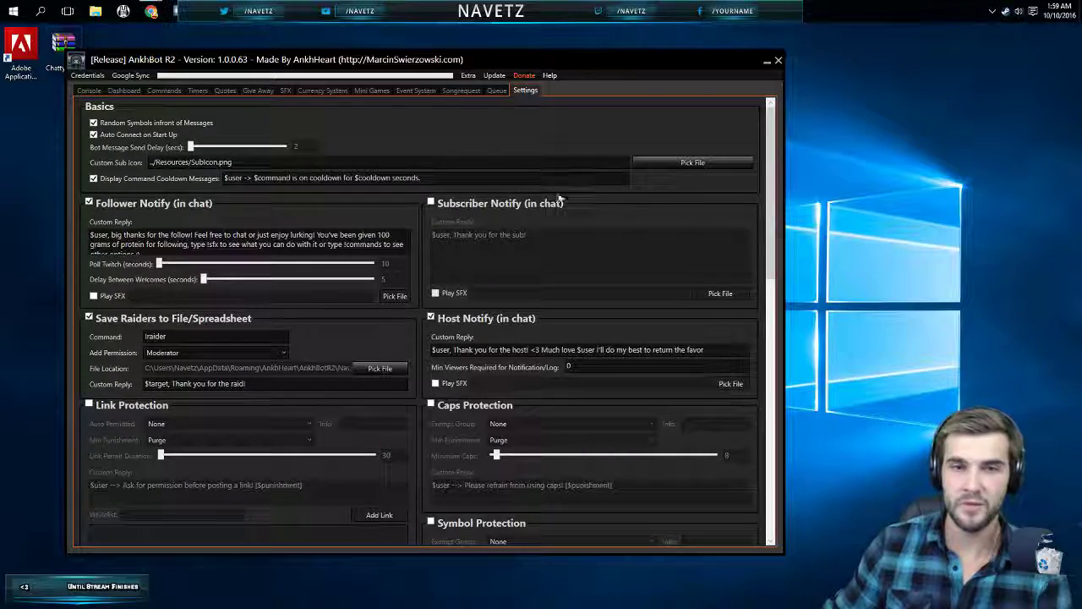
scroll(507, 186, down, 1)
scroll(507, 188, down, 1)
scroll(491, 182, up, 2)
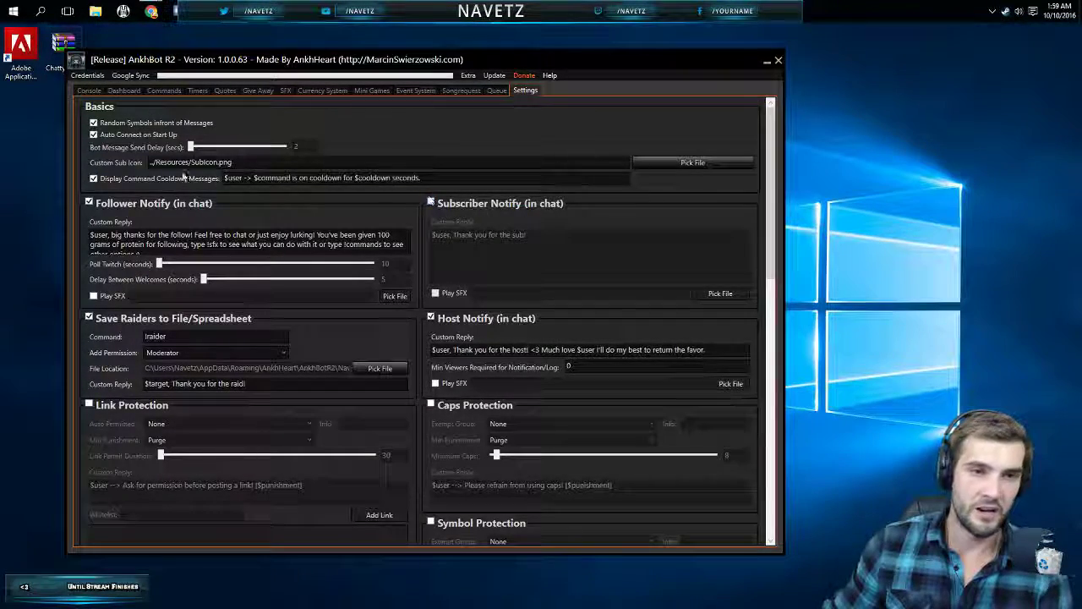
scroll(382, 226, down, 2)
scroll(509, 243, down, 3)
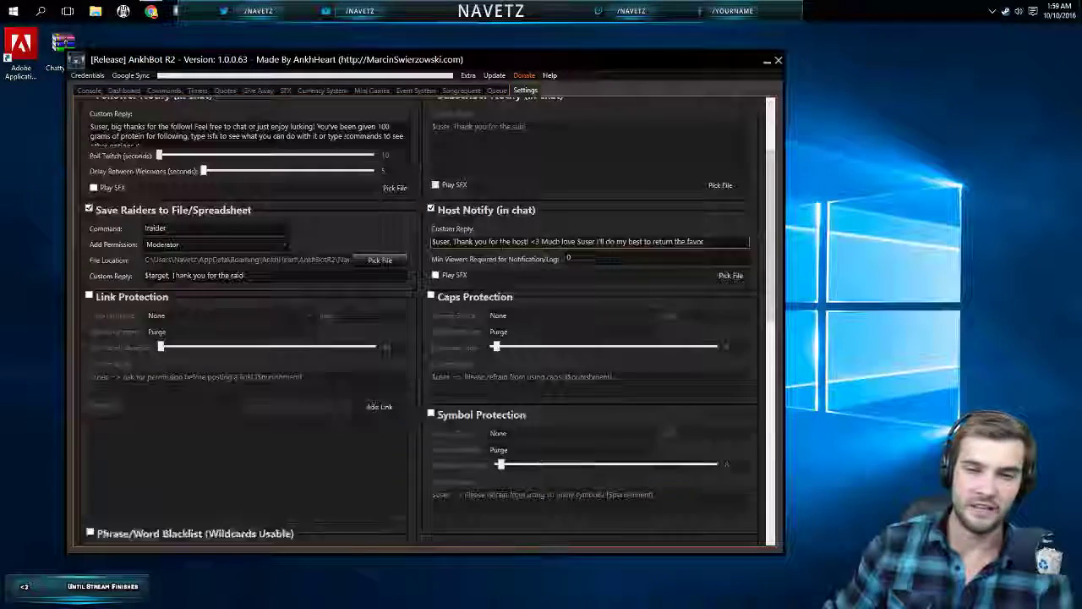
scroll(440, 235, down, 13)
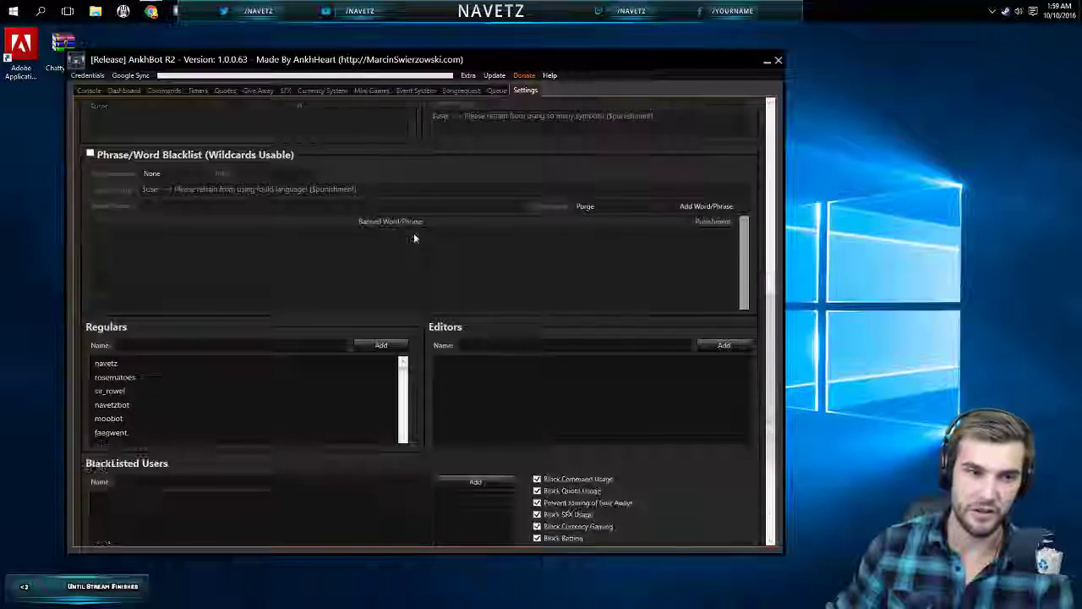
scroll(418, 228, down, 7)
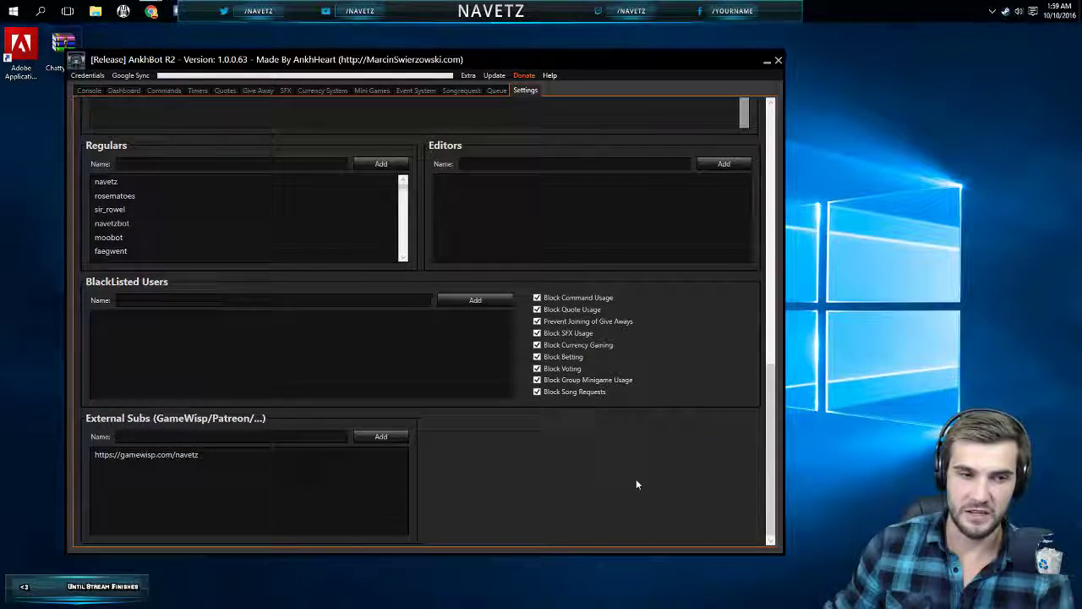
scroll(637, 485, up, 13)
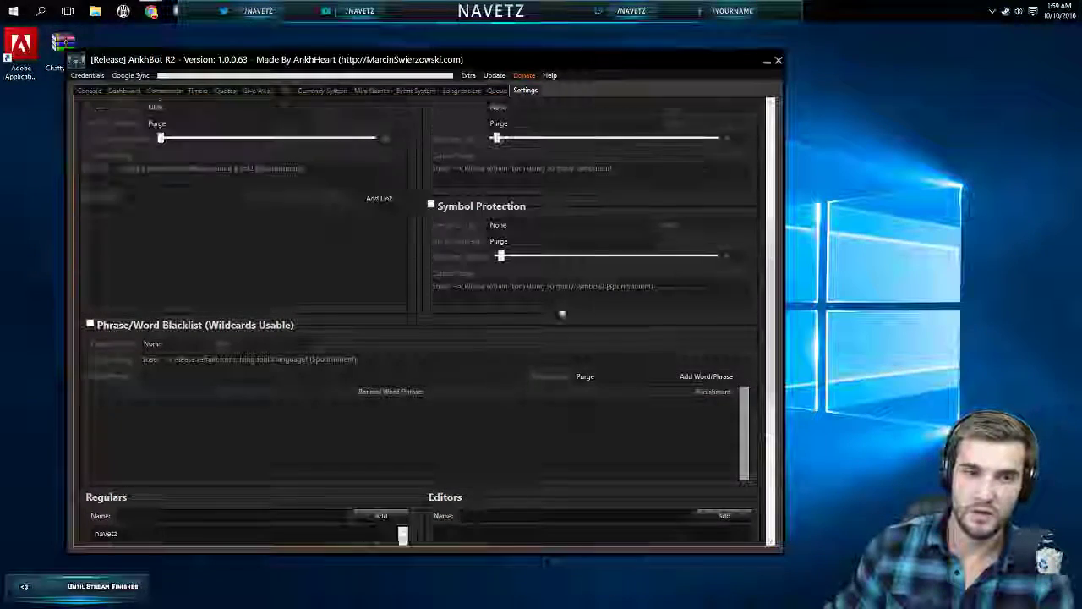
scroll(562, 314, up, 12)
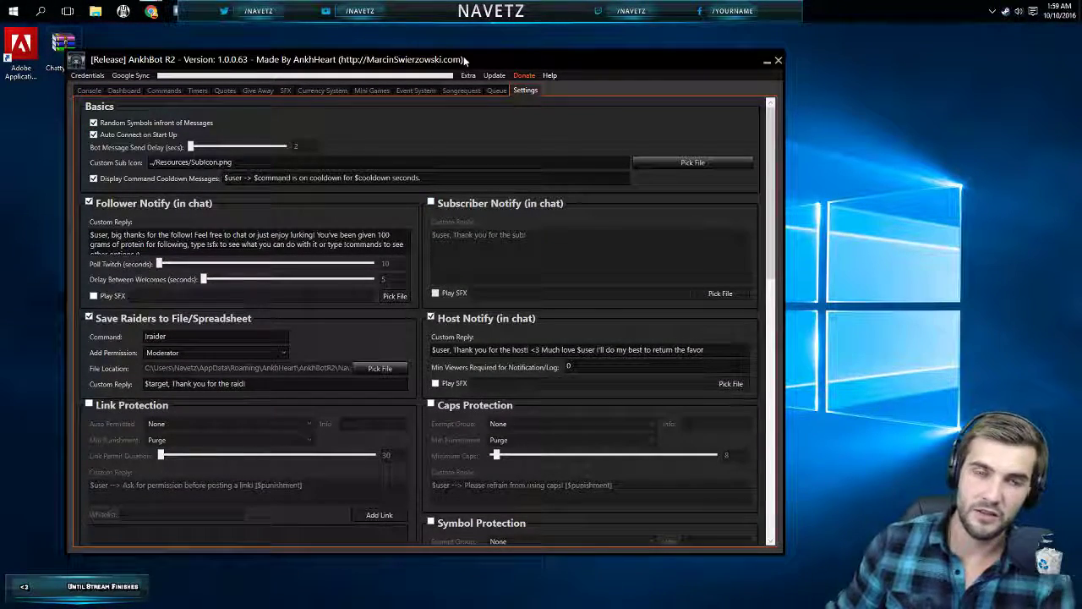
- Open the Death Counter window from the Extra menu and close it again
click(467, 75)
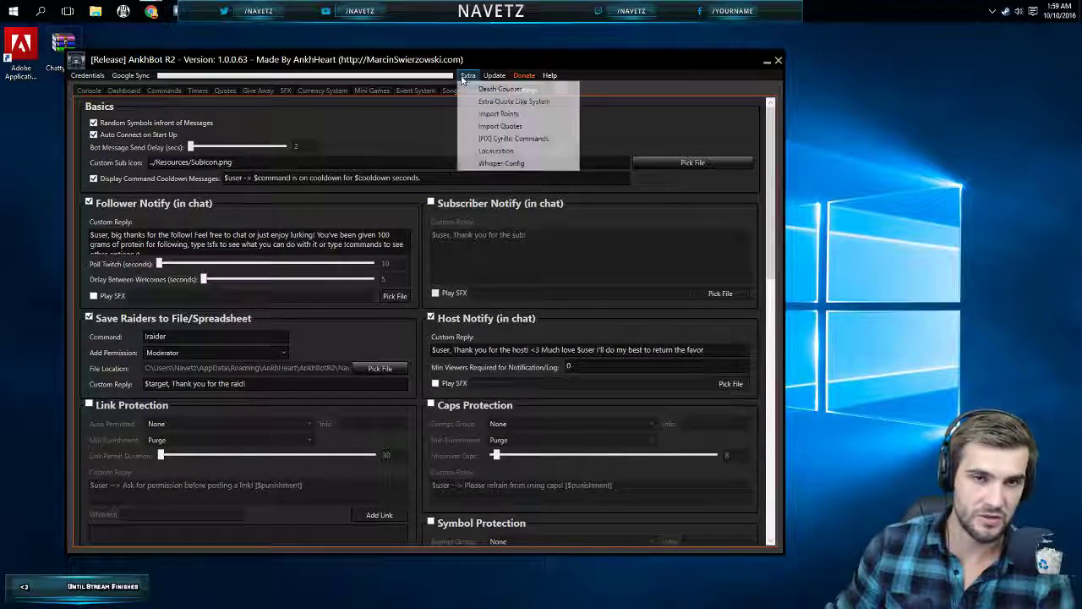
click(502, 93)
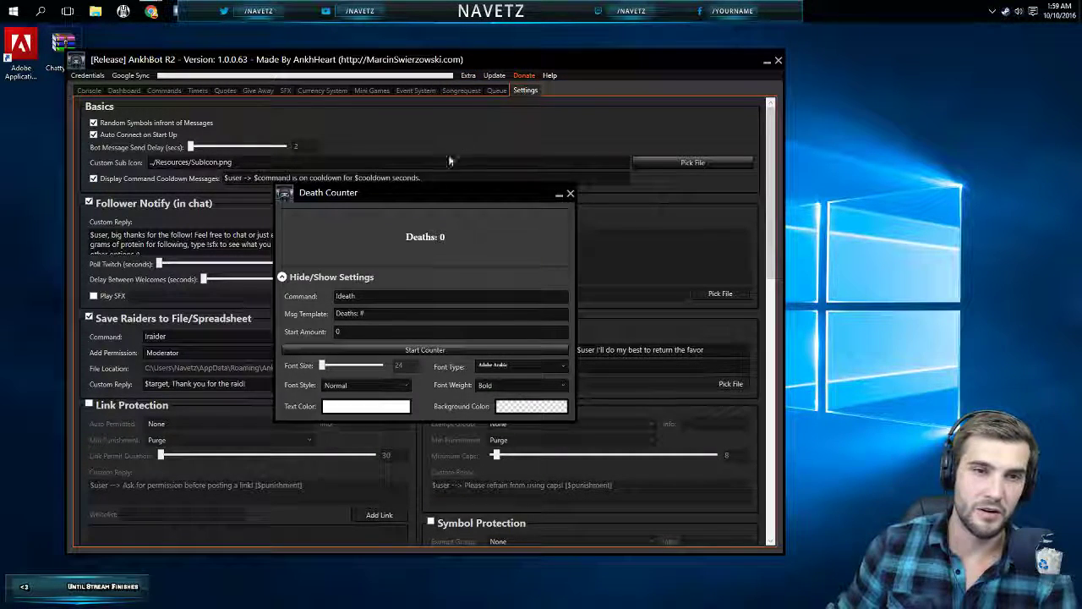
click(571, 196)
- Open the Extra Quote Like System, inspect !gallery and quote 3, close it, and reopen Extra
click(469, 76)
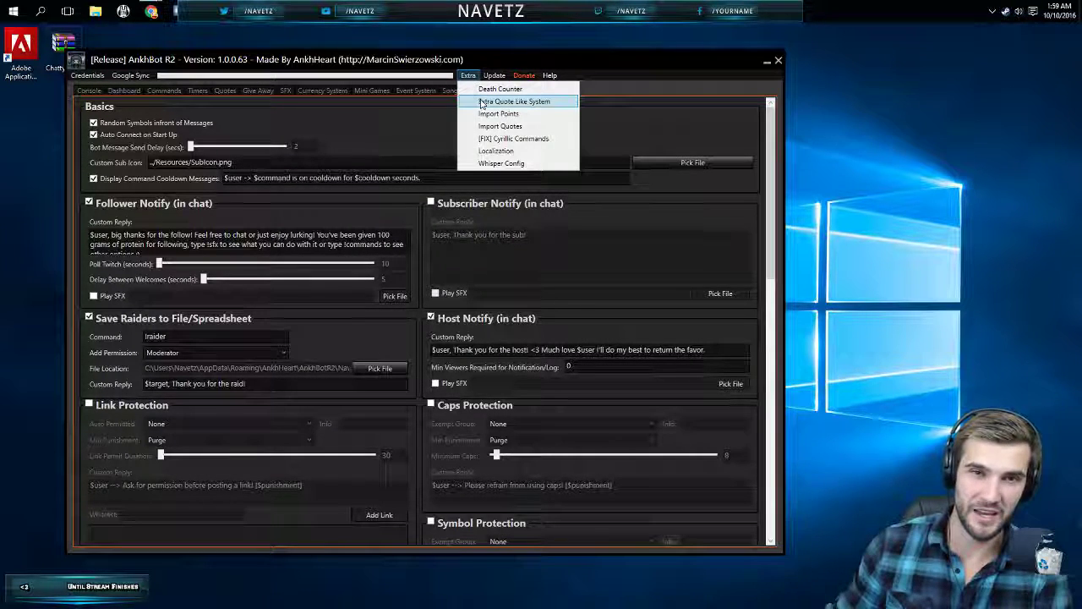
click(524, 103)
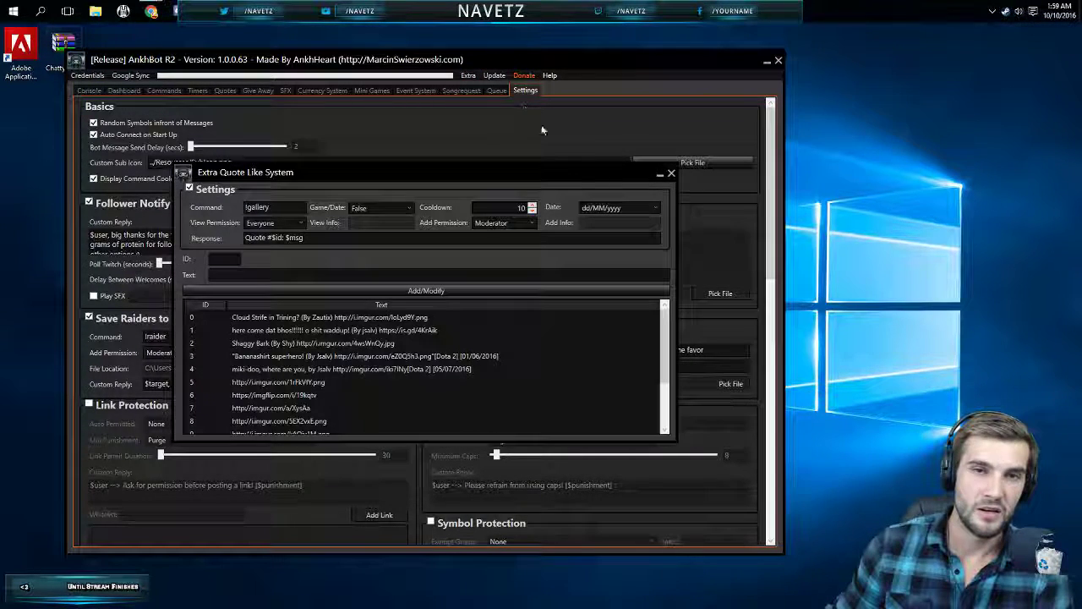
drag(538, 176, 603, 229)
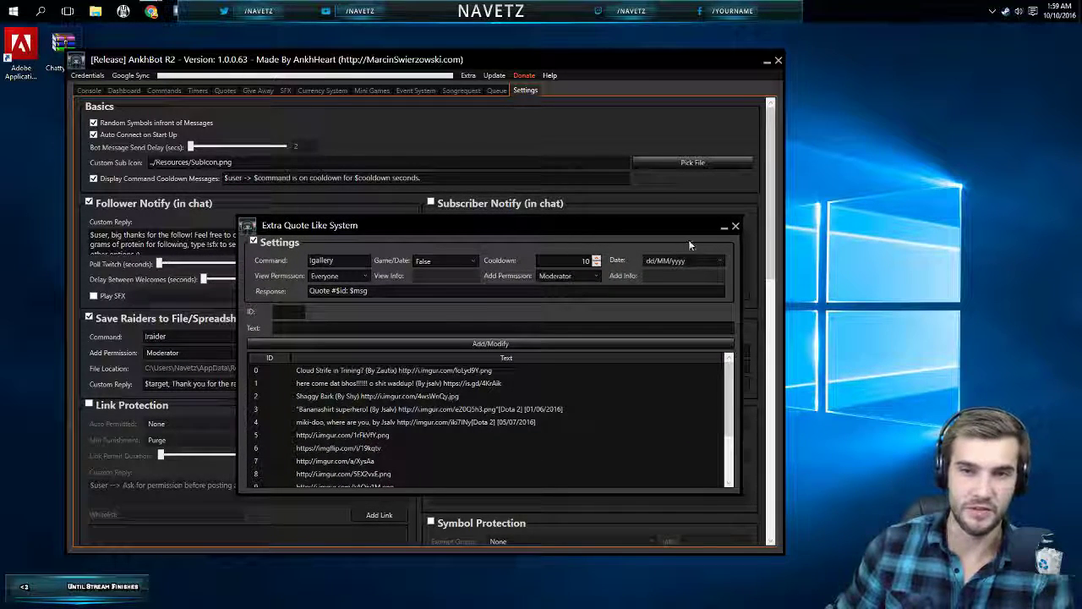
click(339, 260)
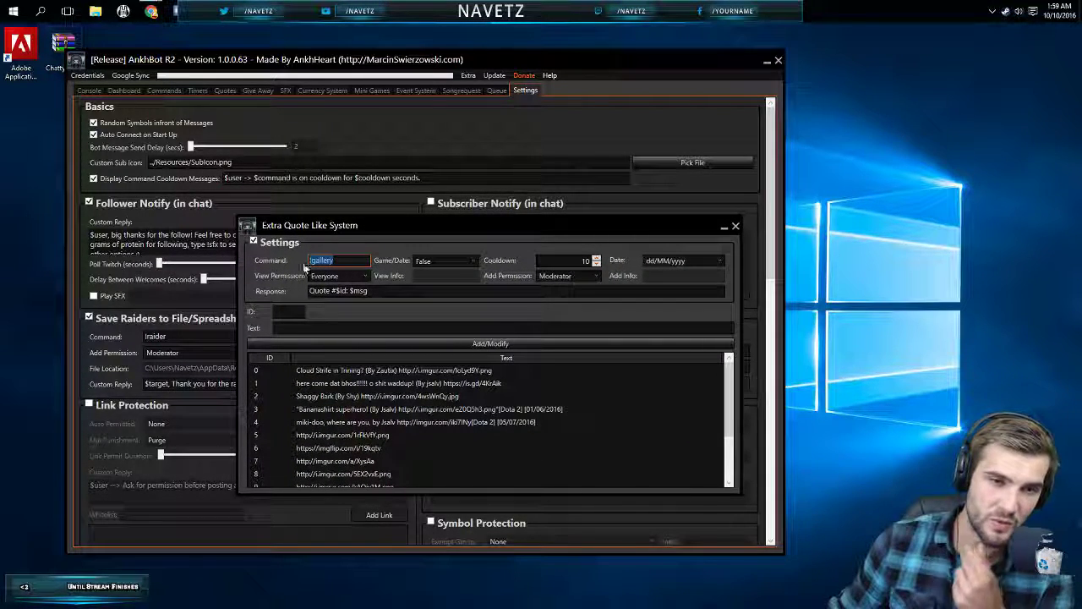
click(482, 410)
scroll(496, 440, down, 1)
scroll(486, 418, up, 1)
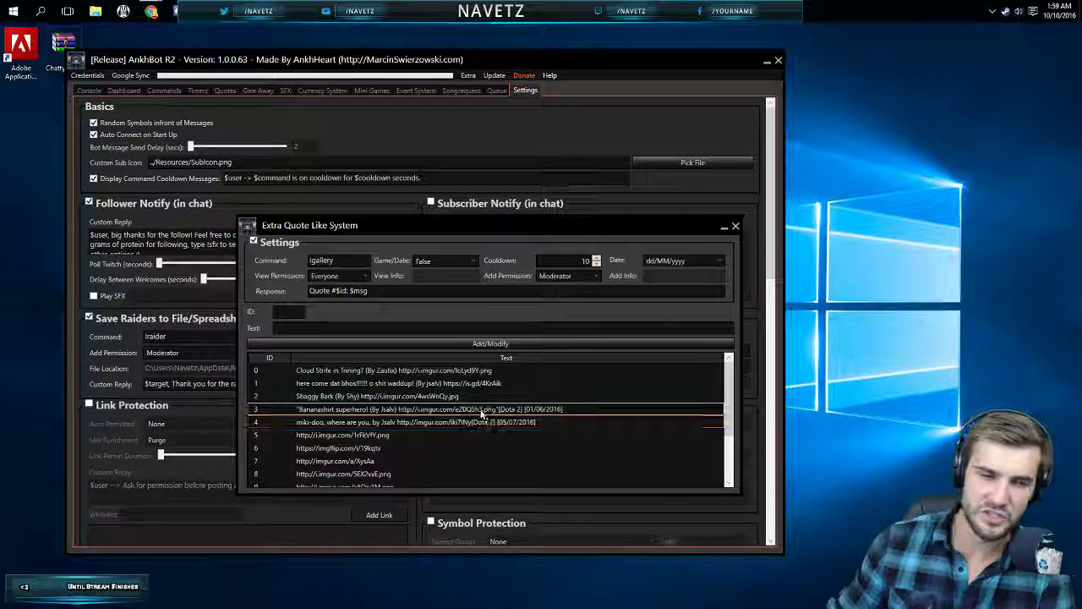
click(736, 226)
click(469, 75)
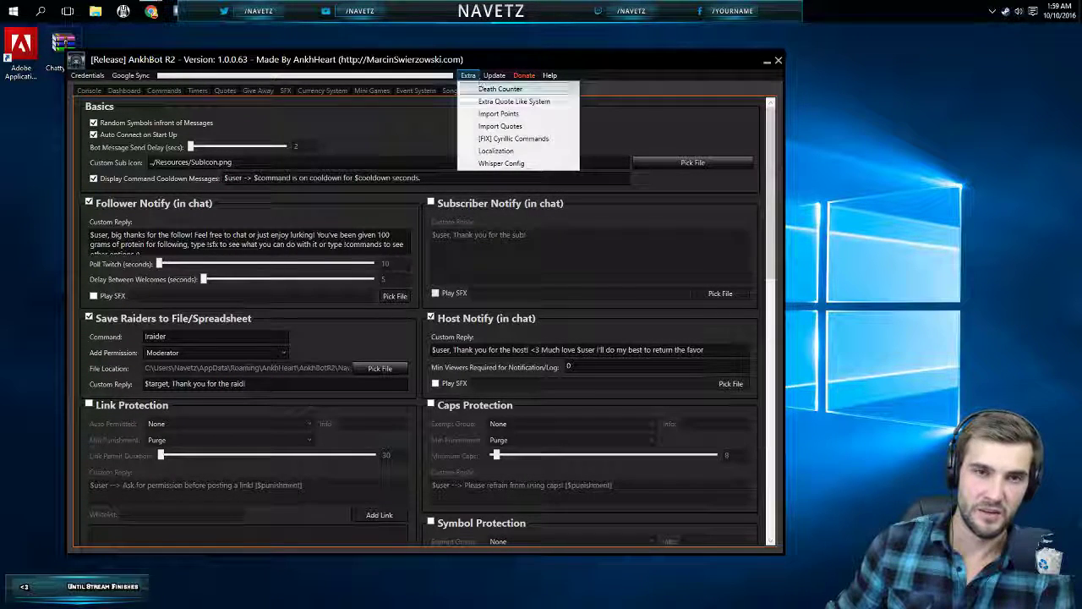
- Open the Localization editor and view the Timers, Host, Quotes, Betting, Poll, Death Counter and Queue messages
click(544, 151)
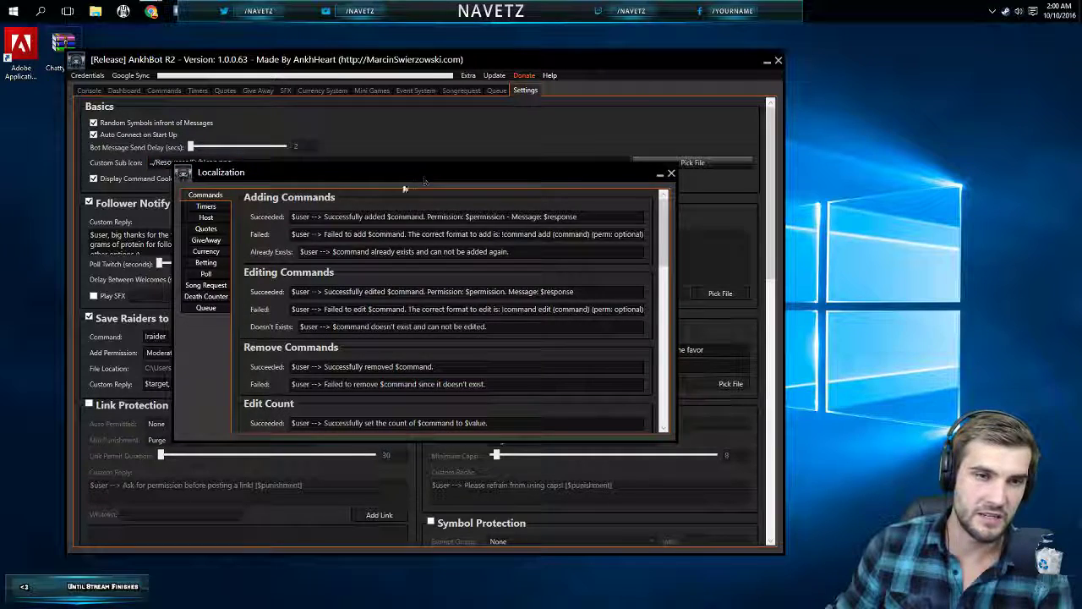
click(206, 207)
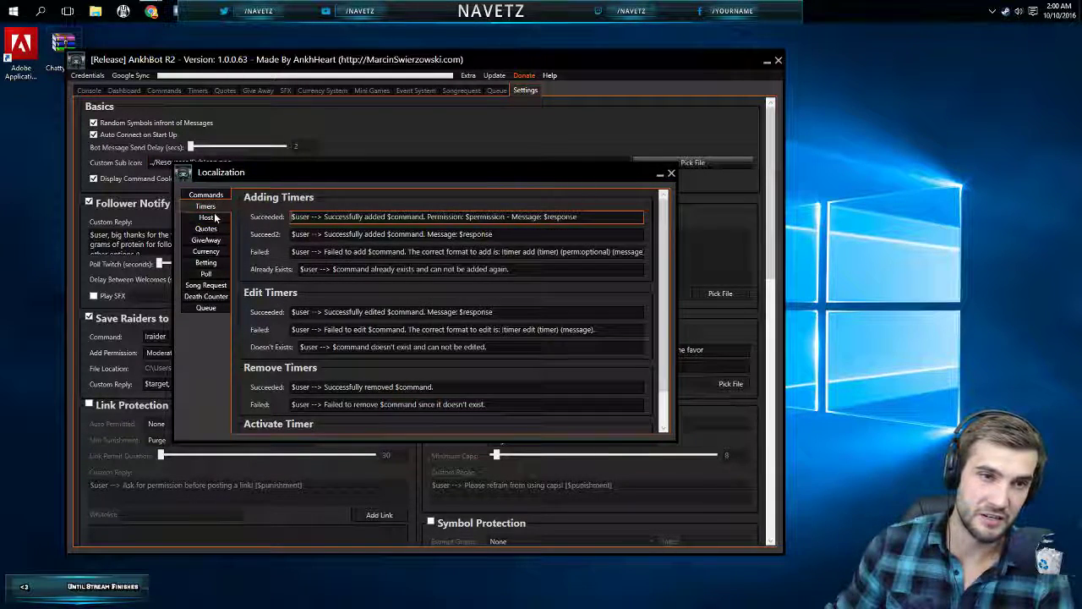
click(206, 217)
click(205, 228)
click(205, 263)
click(205, 273)
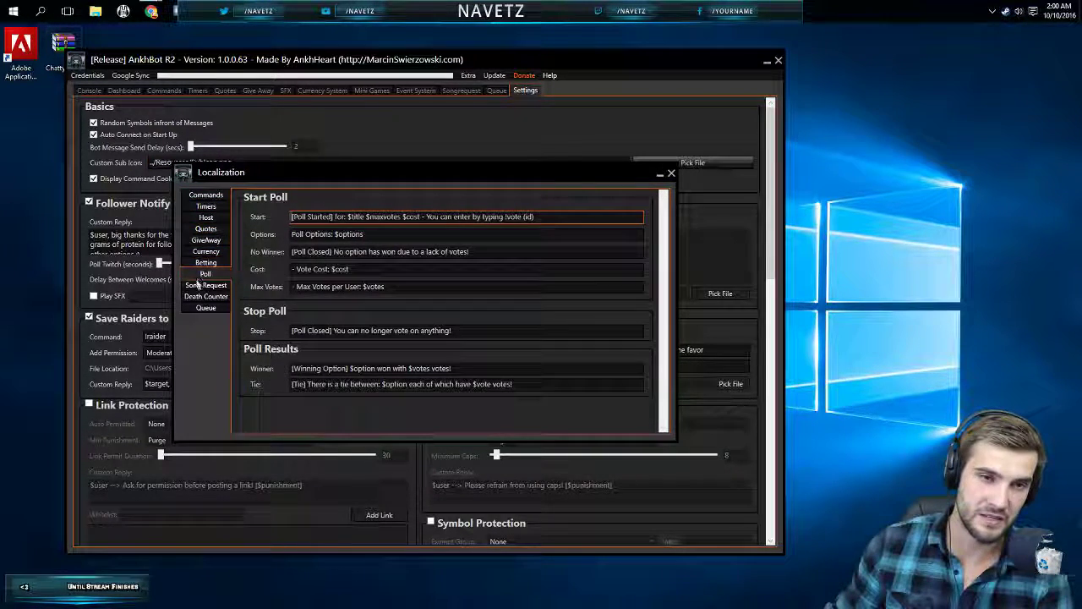
click(203, 296)
click(206, 307)
- Browse back through Death Counter, Song Request, Poll, Betting, Currency, GiveAway, Quotes and Timers to Commands messages
click(205, 296)
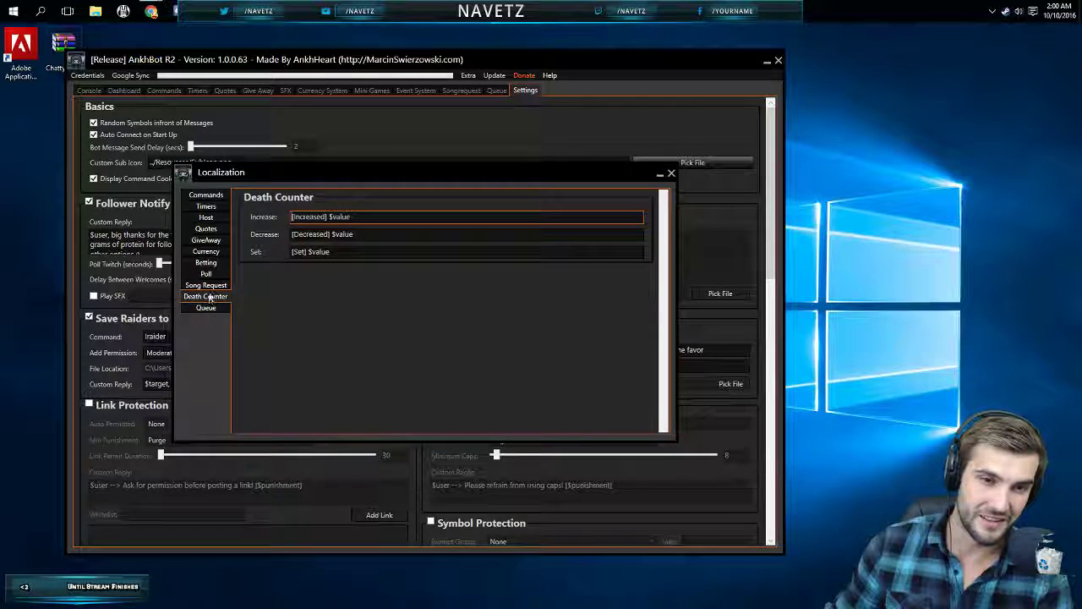
click(207, 286)
click(208, 273)
click(216, 263)
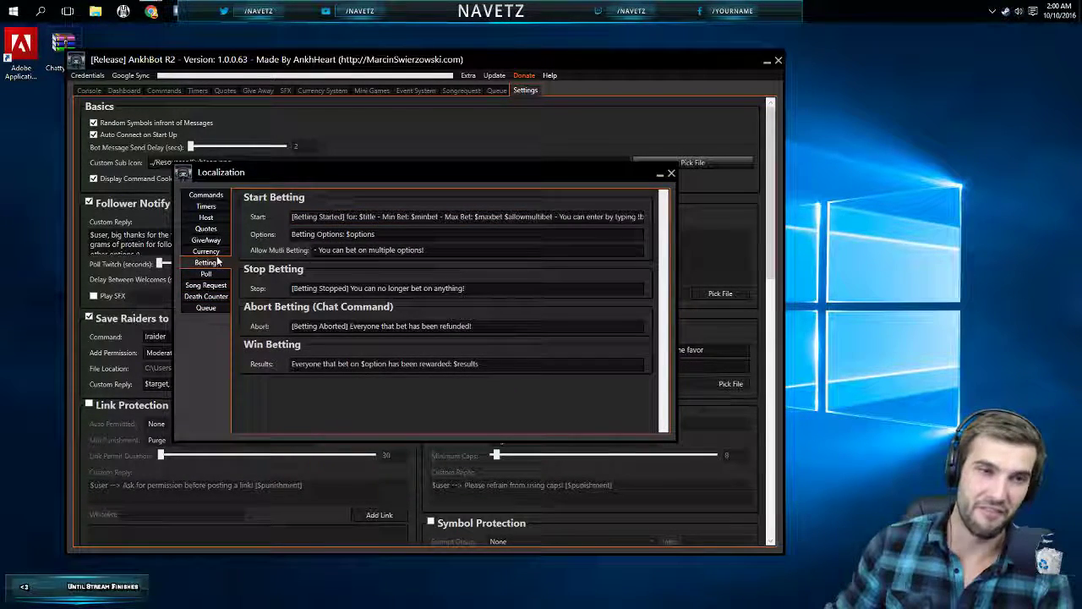
click(206, 252)
click(205, 240)
click(205, 229)
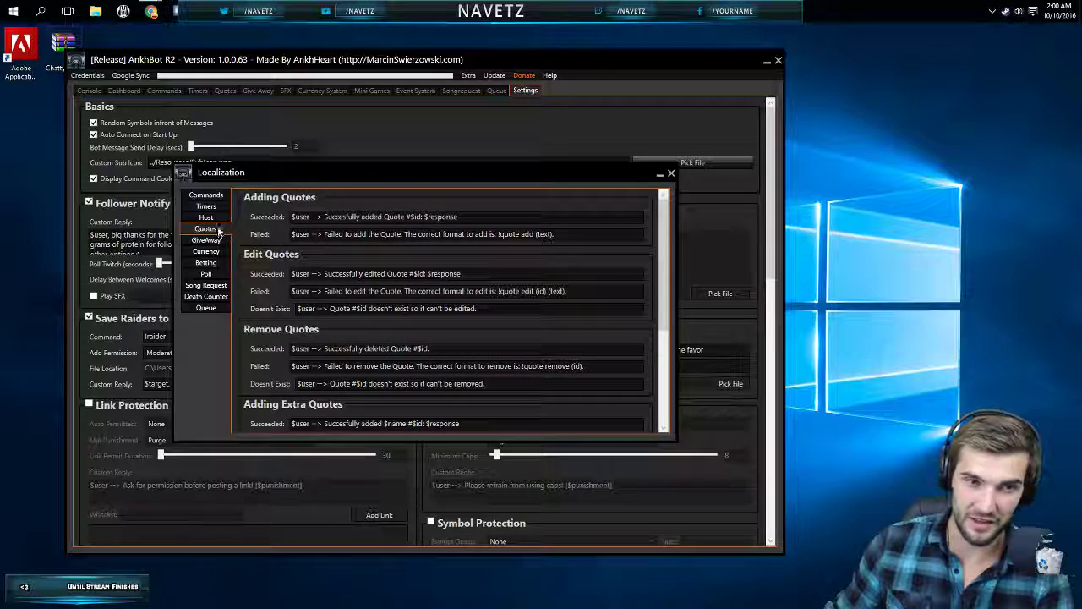
click(208, 207)
click(206, 195)
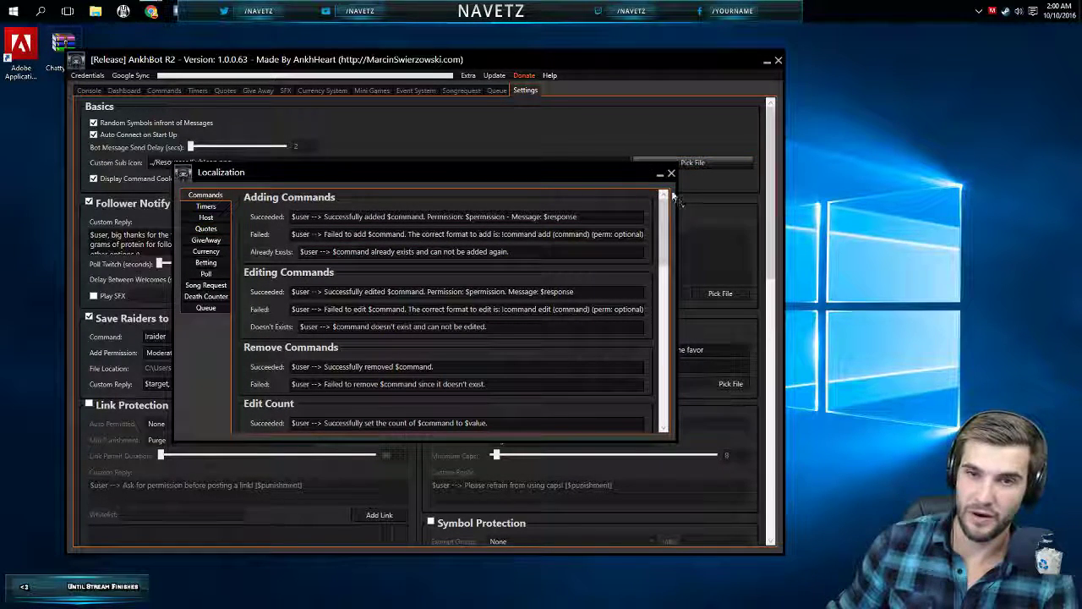
click(671, 174)
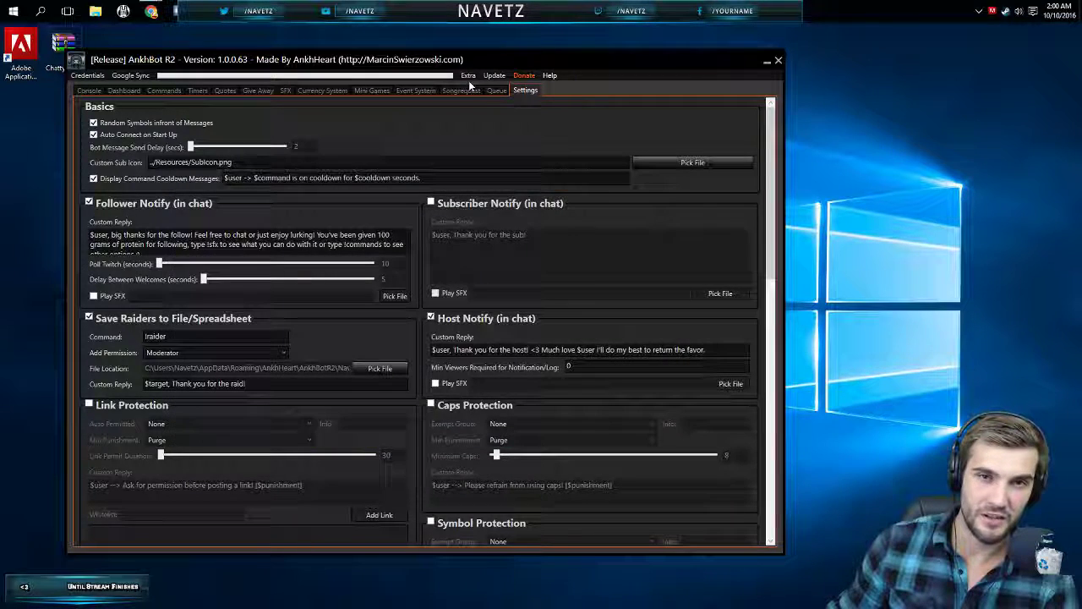
click(468, 75)
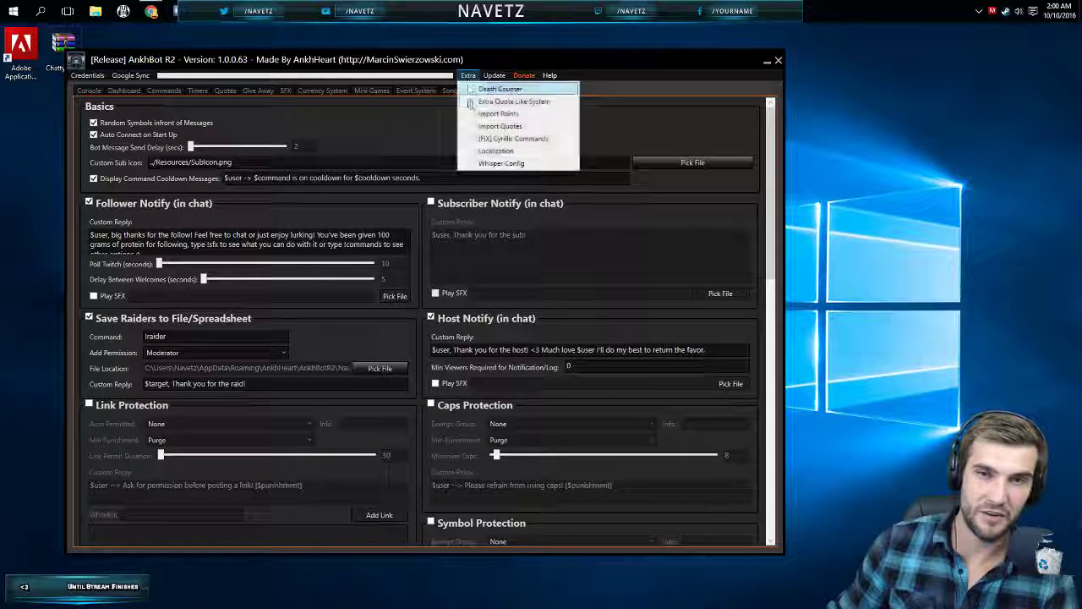
click(512, 164)
click(329, 236)
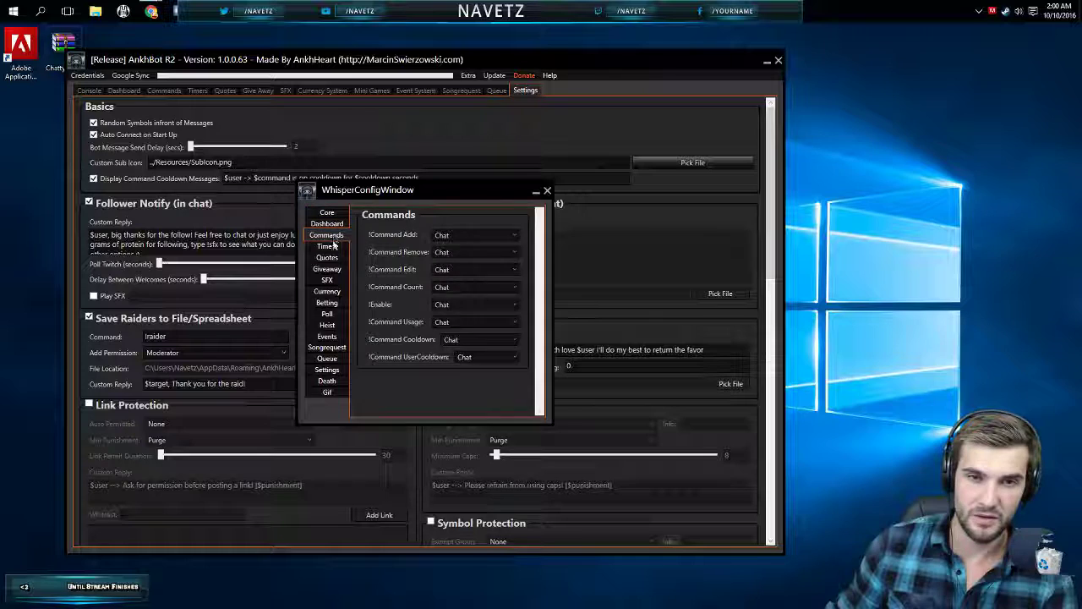
click(327, 279)
click(327, 325)
click(327, 280)
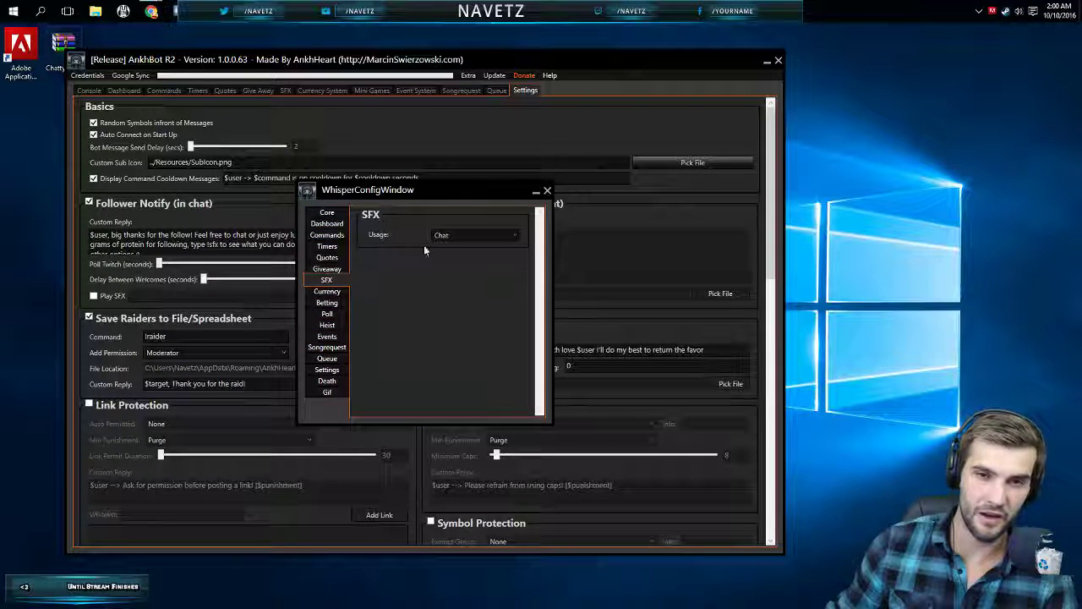
click(461, 235)
click(444, 247)
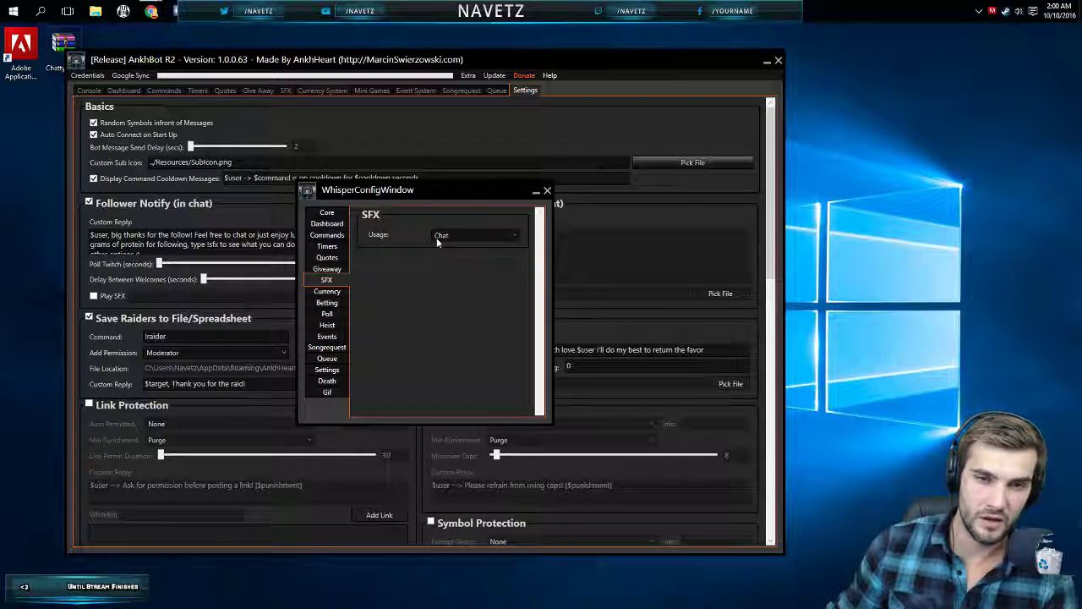
click(327, 212)
click(547, 190)
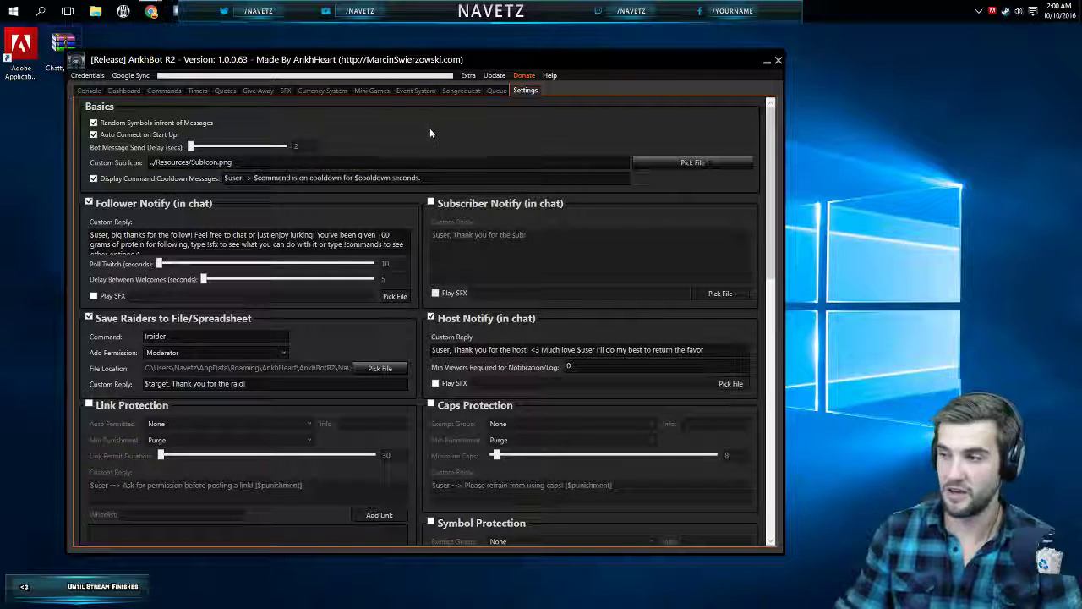
- Shrink the AnkhBot window to a much smaller size and place it near the upper left
drag(526, 71, 511, 72)
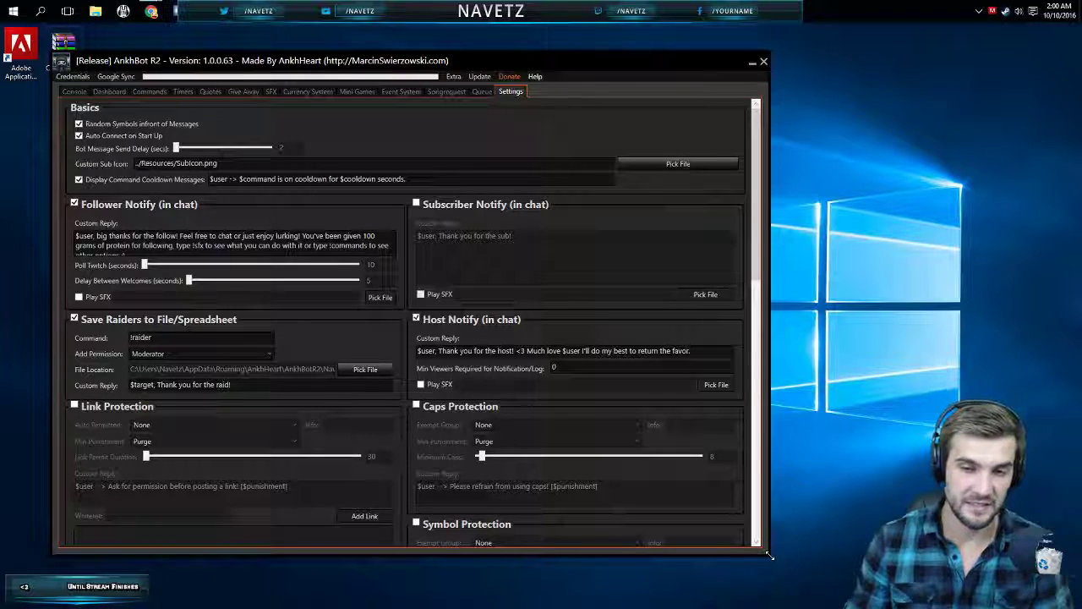
drag(784, 563, 439, 289)
drag(275, 64, 321, 83)
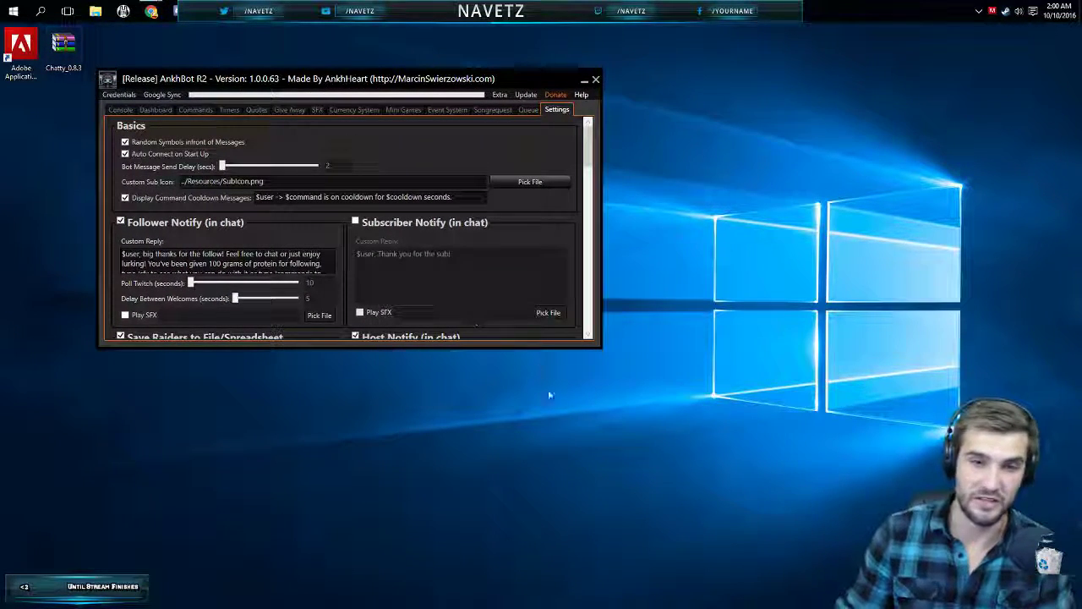